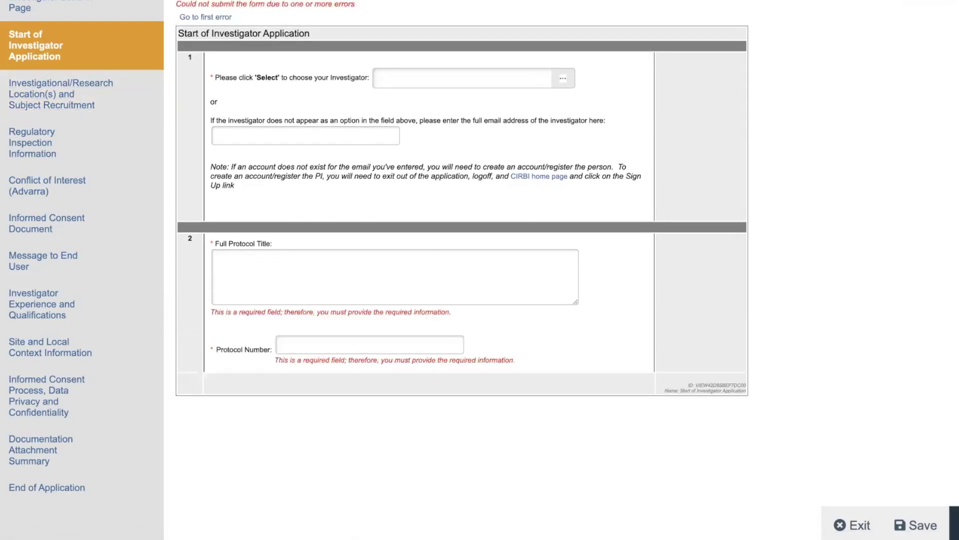
# Step: Open the Investigational/Research Location(s) and Subject Recruitment page and highlight the question 3 location instructions
pyautogui.click(38, 85)
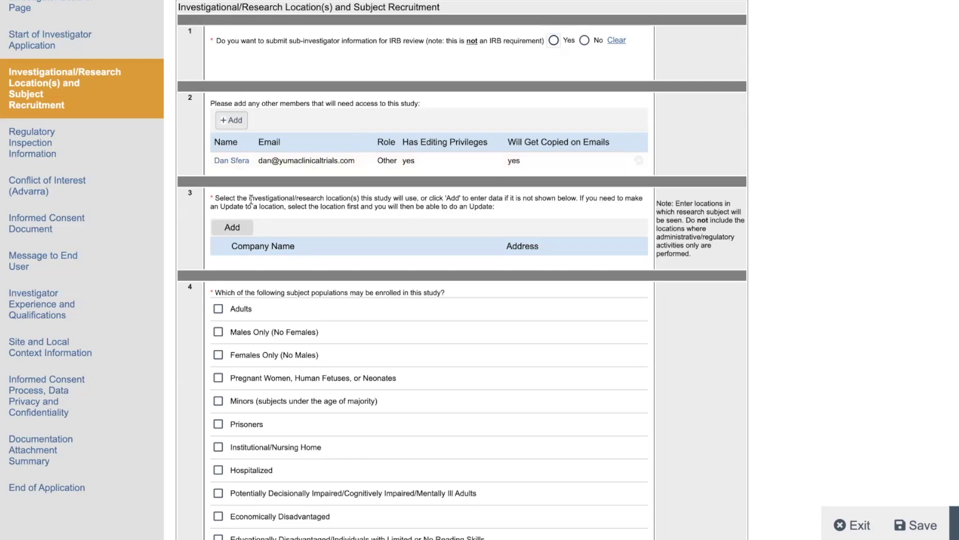
pyautogui.moveTo(244, 199); pyautogui.dragTo(596, 211)
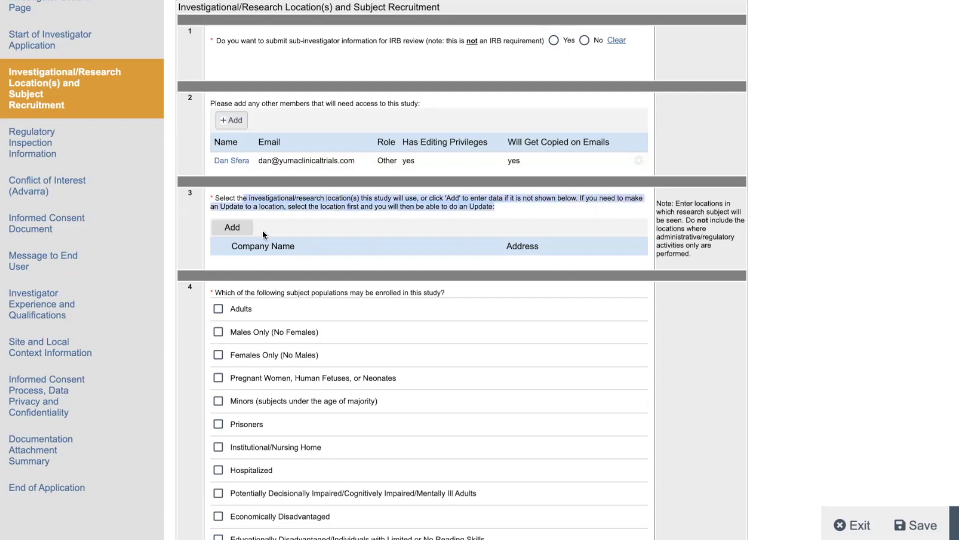
pyautogui.click(229, 228)
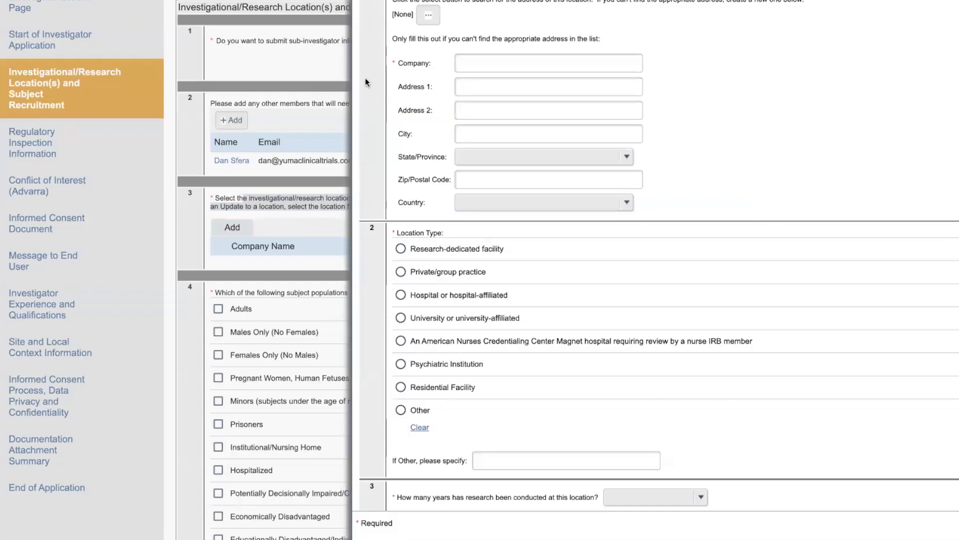
pyautogui.scroll(-2, 522, 138)
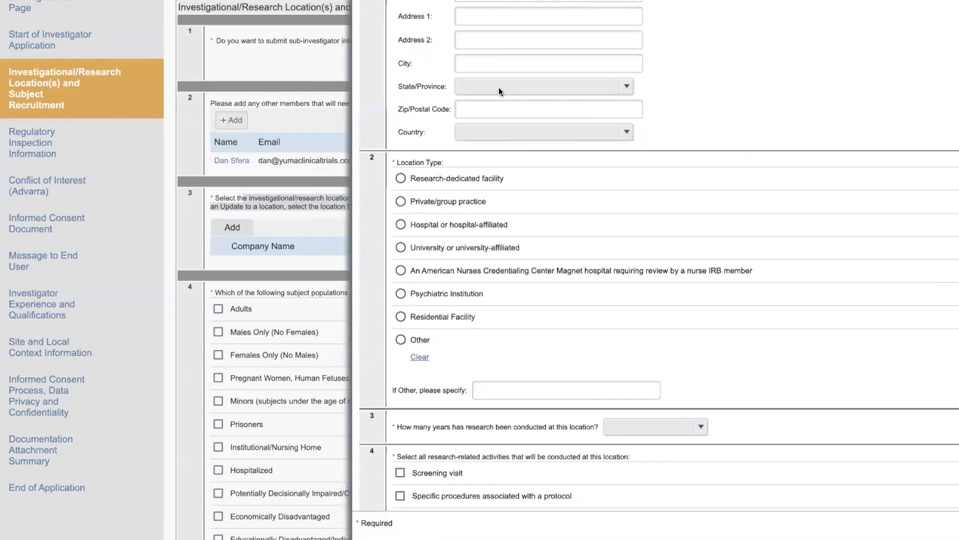
pyautogui.scroll(-3, 498, 87)
pyautogui.scroll(-3, 499, 91)
pyautogui.scroll(-1, 492, 322)
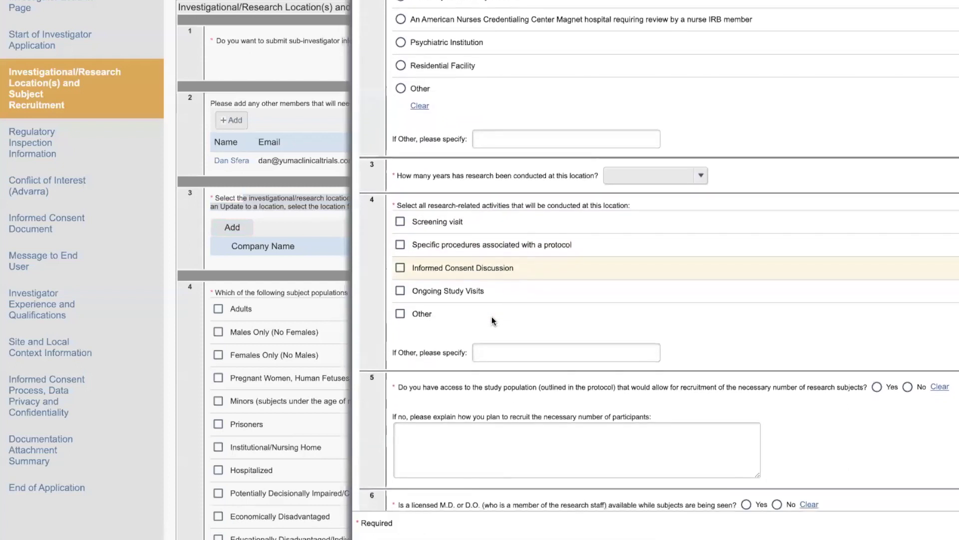
pyautogui.scroll(-1, 489, 233)
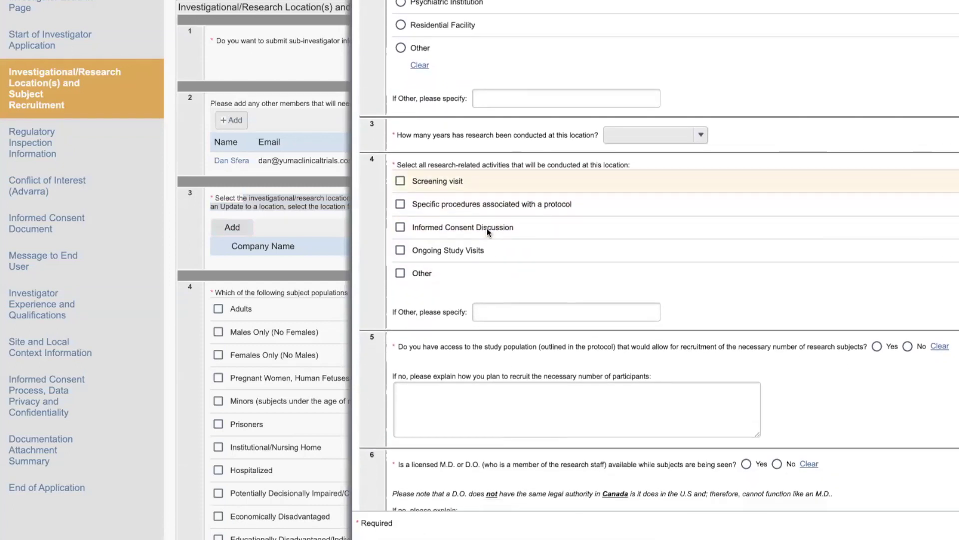
pyautogui.scroll(-2, 580, 229)
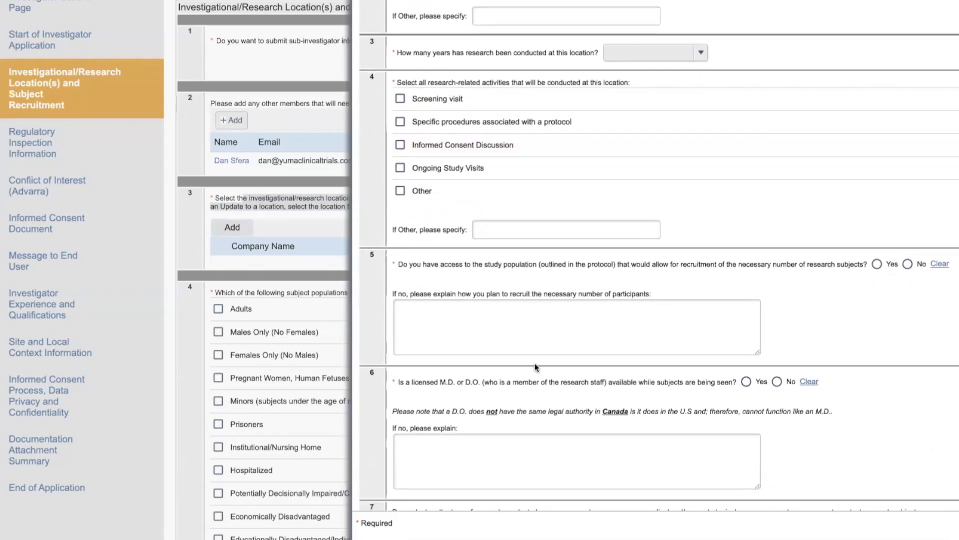
pyautogui.scroll(-1, 534, 362)
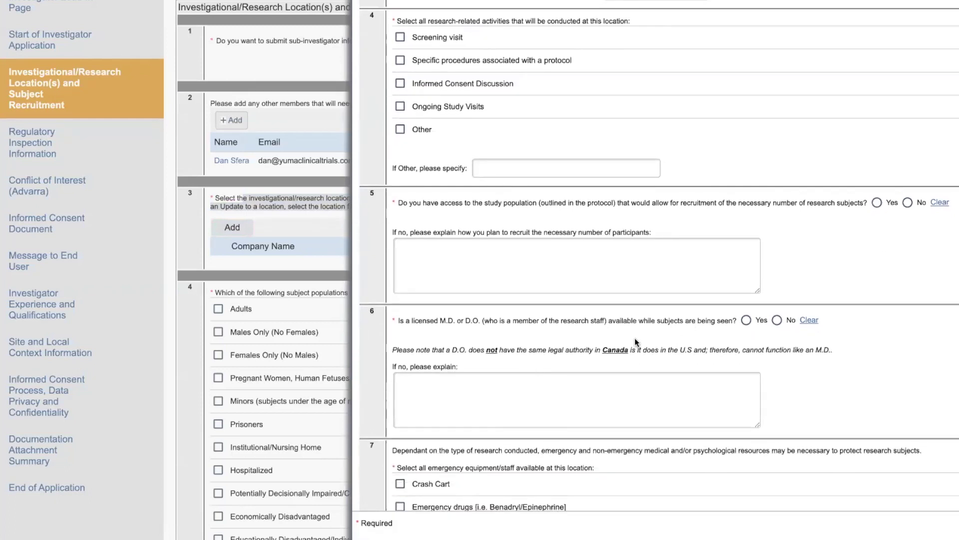
pyautogui.scroll(-2, 634, 338)
pyautogui.scroll(-1, 636, 341)
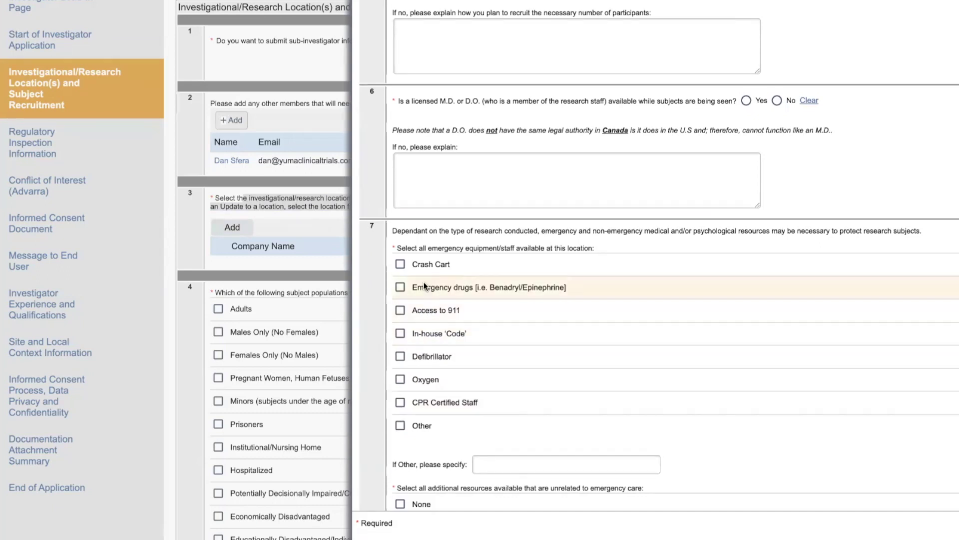
pyautogui.scroll(-2, 488, 352)
pyautogui.scroll(-1, 487, 352)
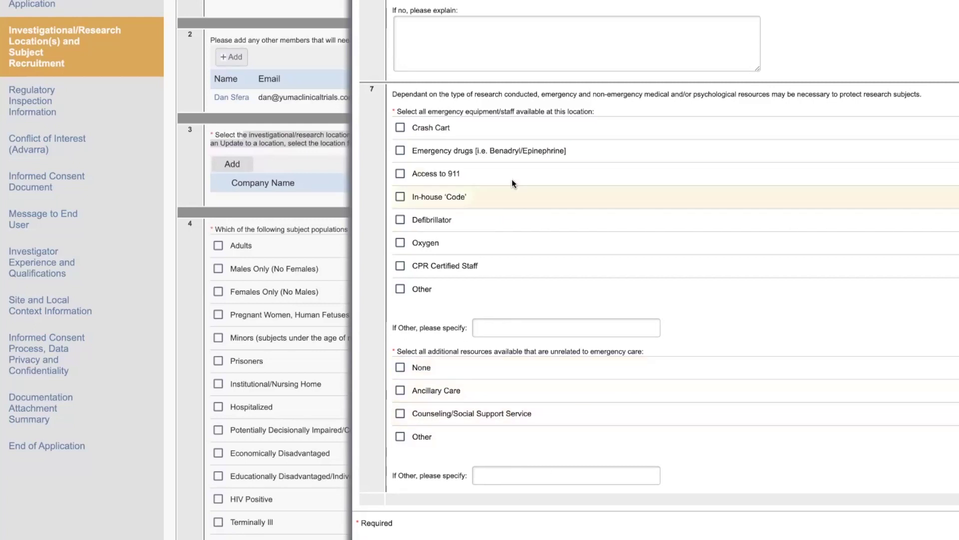
pyautogui.scroll(15, 607, 167)
pyautogui.scroll(2, 308, 64)
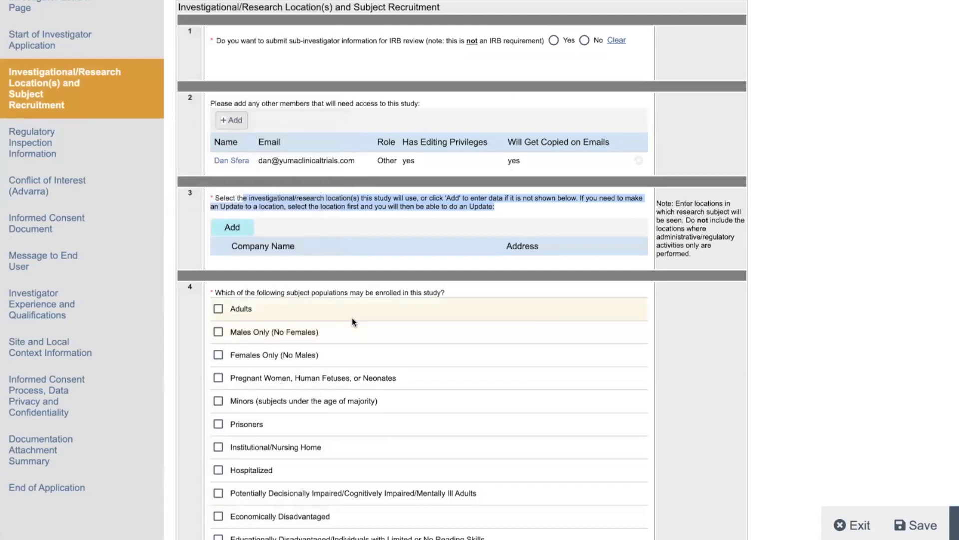
# Step: Read the subject population questions down to question 7, then open Regulatory Inspection Information
pyautogui.click(314, 247)
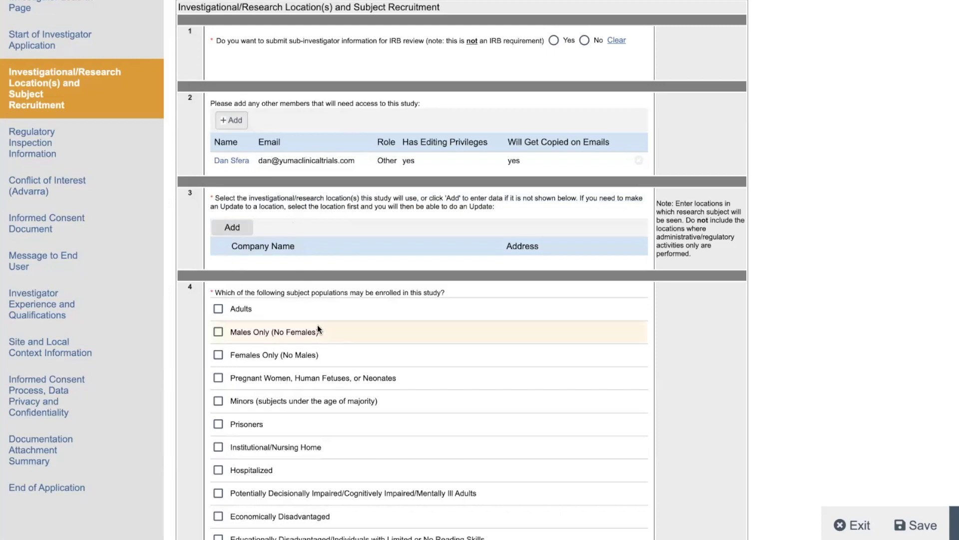
pyautogui.scroll(-2, 363, 335)
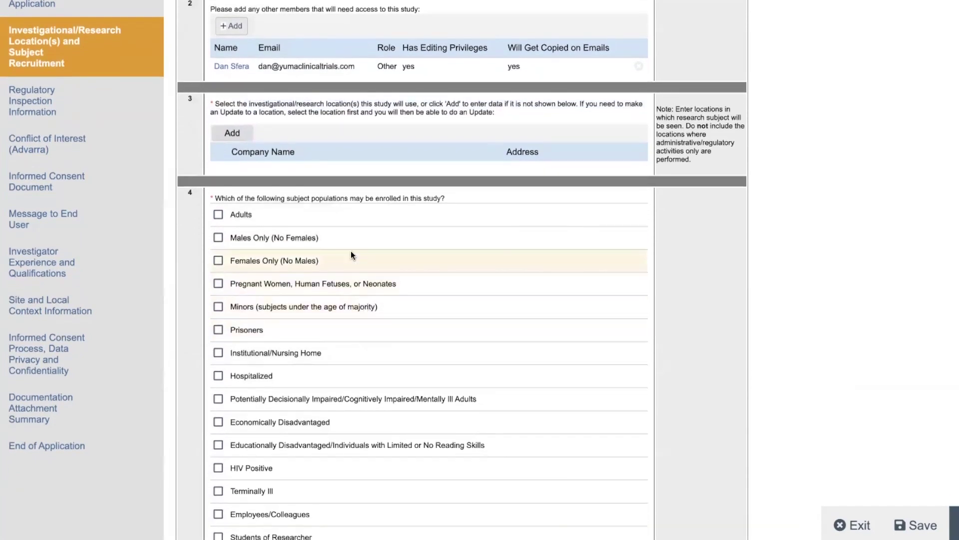
pyautogui.scroll(-2, 354, 214)
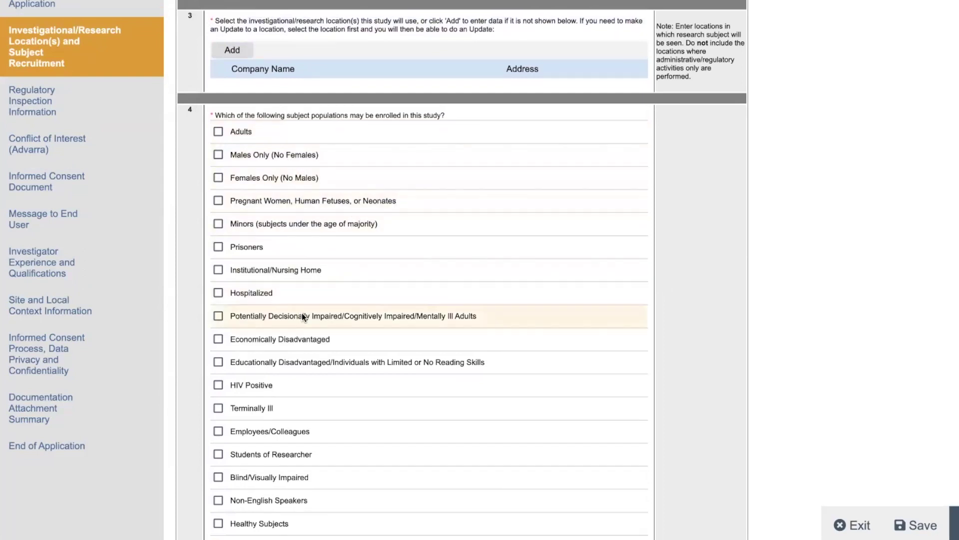
pyautogui.scroll(-2, 305, 344)
pyautogui.scroll(-4, 307, 343)
pyautogui.scroll(-1, 308, 340)
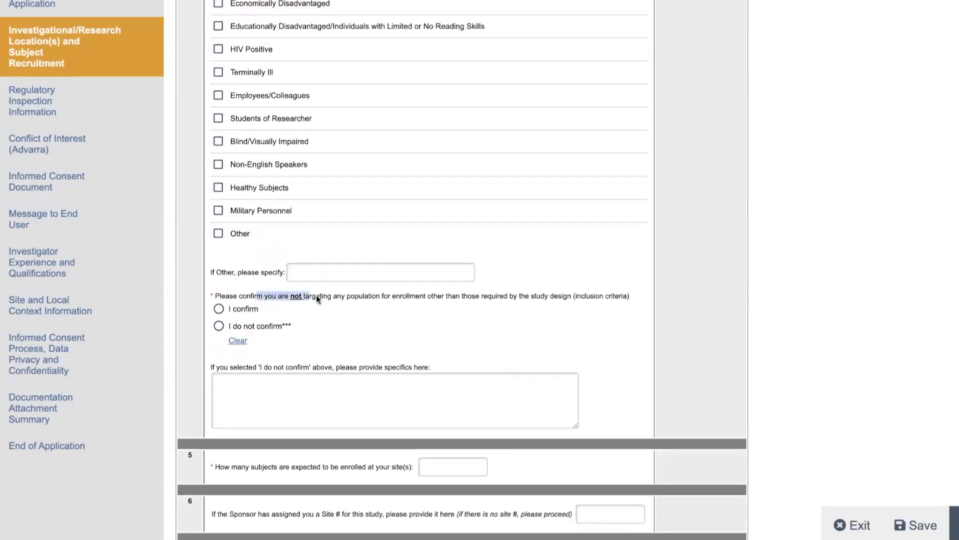
pyautogui.moveTo(332, 294); pyautogui.dragTo(387, 292)
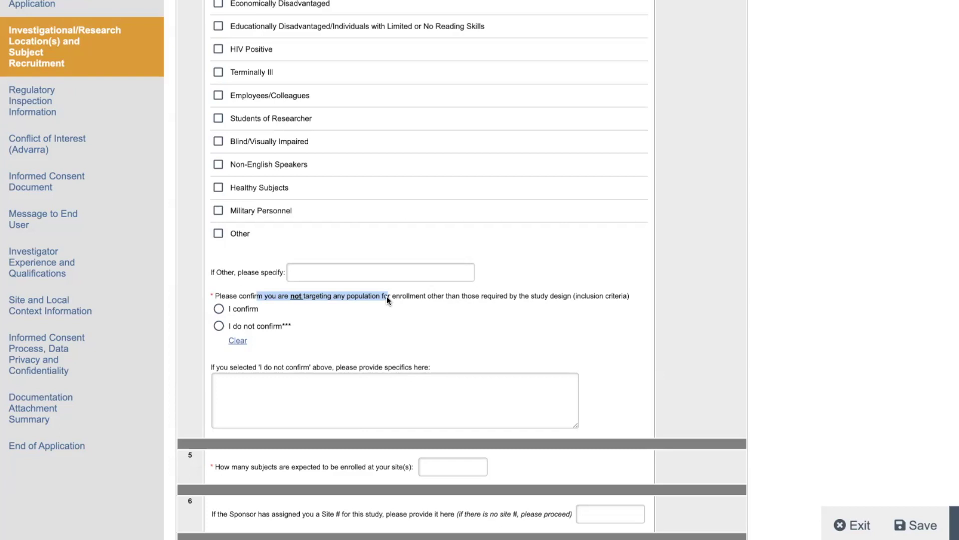
pyautogui.scroll(-3, 386, 299)
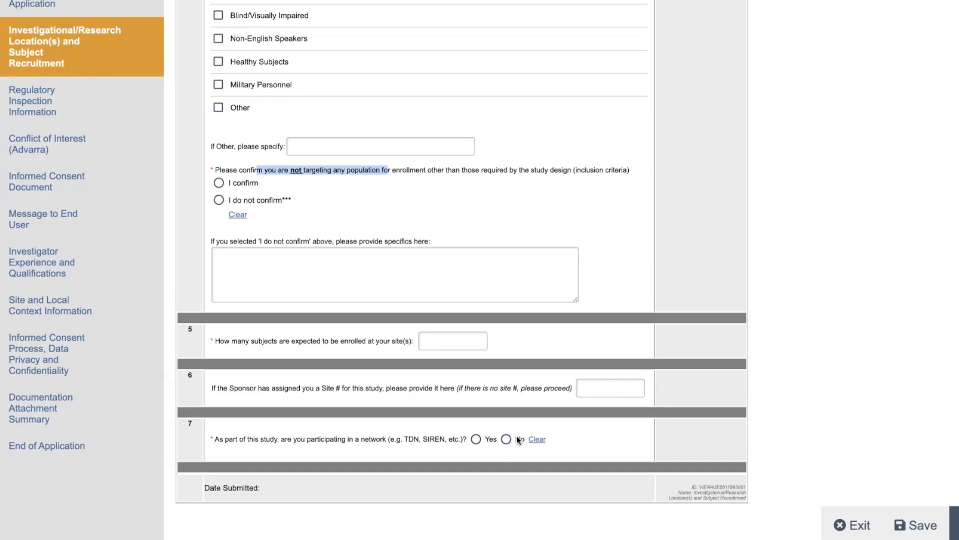
pyautogui.click(37, 103)
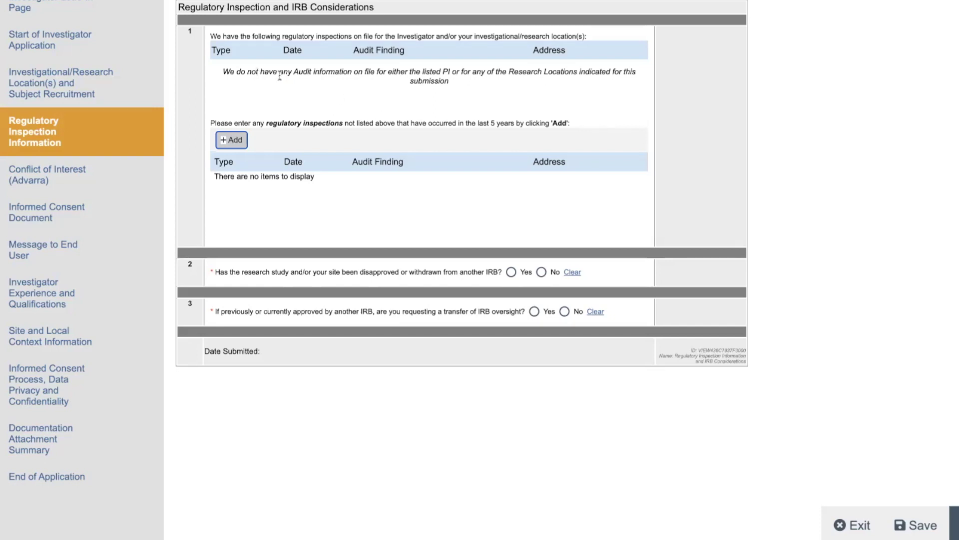
# Step: Preview a new regulatory inspection's type and finding choices, discard it, then open Conflict of Interest (Advarra)
pyautogui.click(228, 139)
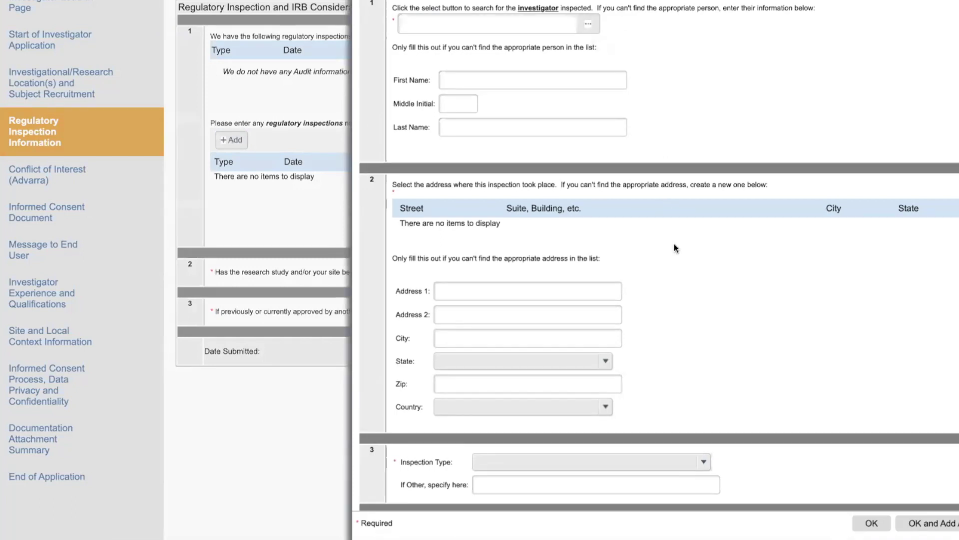
pyautogui.scroll(-1, 674, 244)
pyautogui.scroll(-5, 675, 247)
pyautogui.click(702, 142)
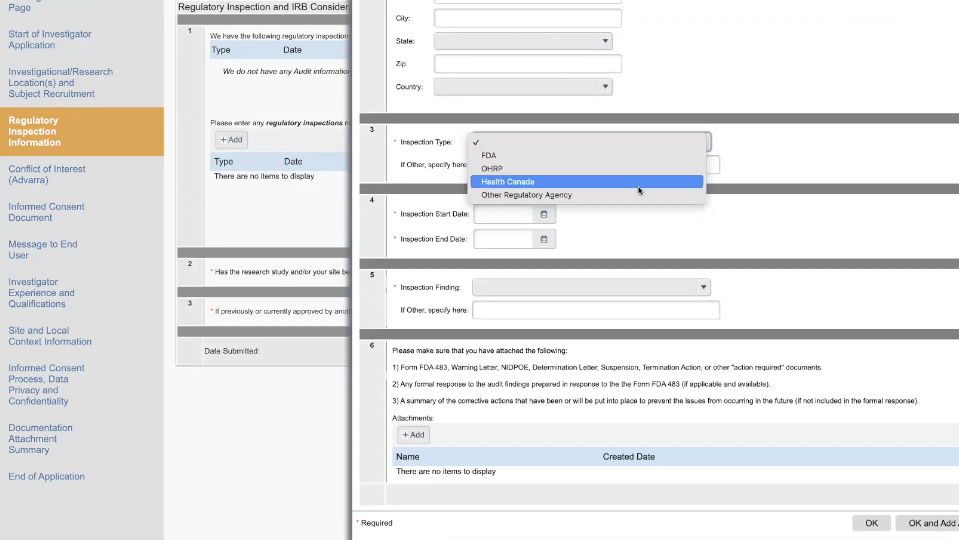
pyautogui.click(877, 161)
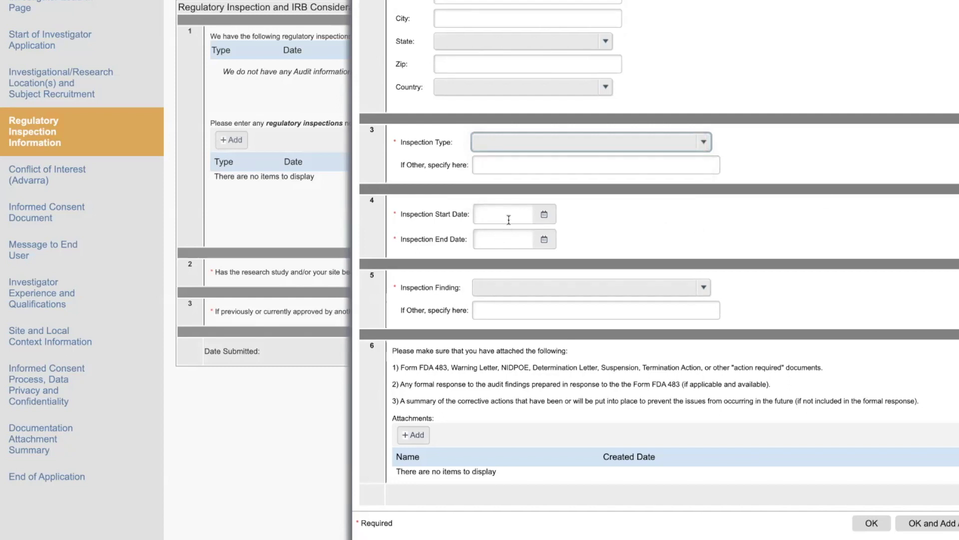
pyautogui.click(702, 287)
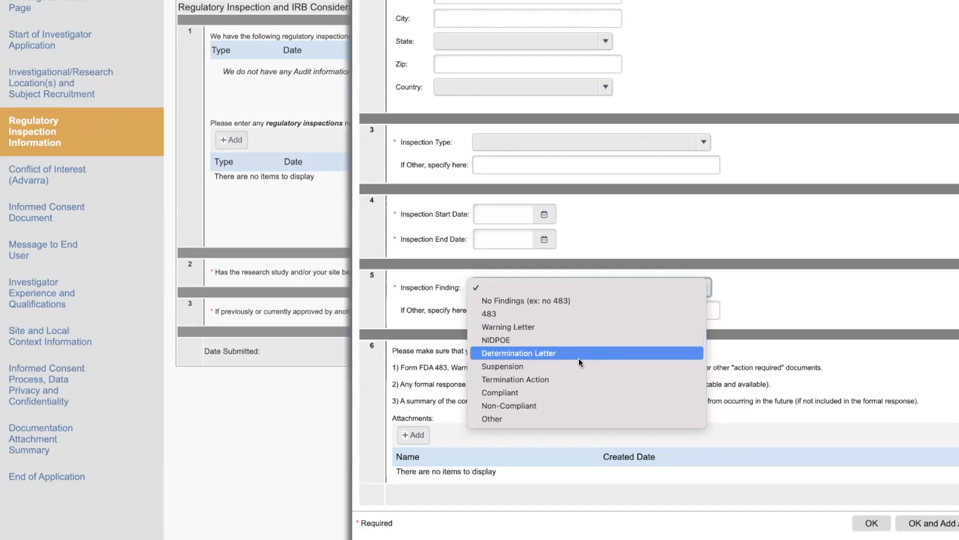
pyautogui.click(865, 226)
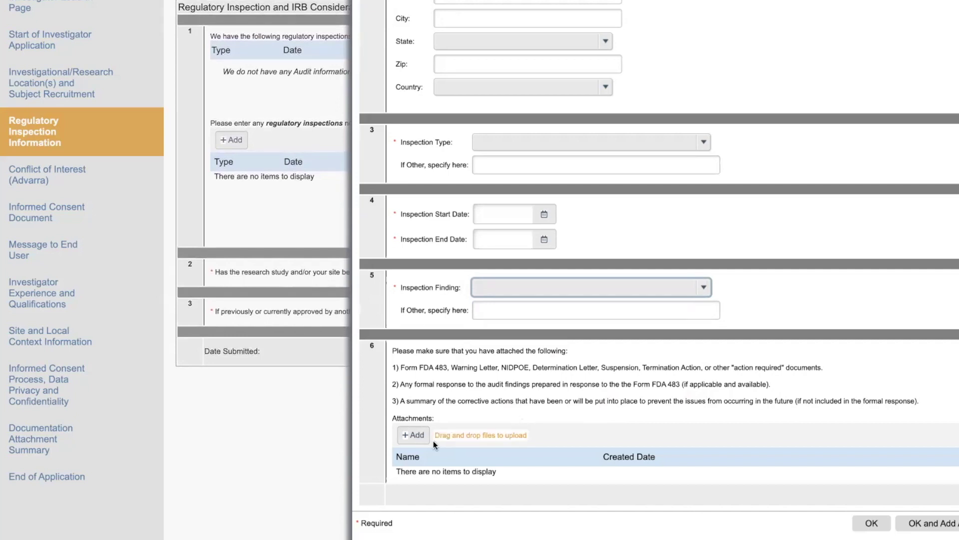
pyautogui.press('Escape')
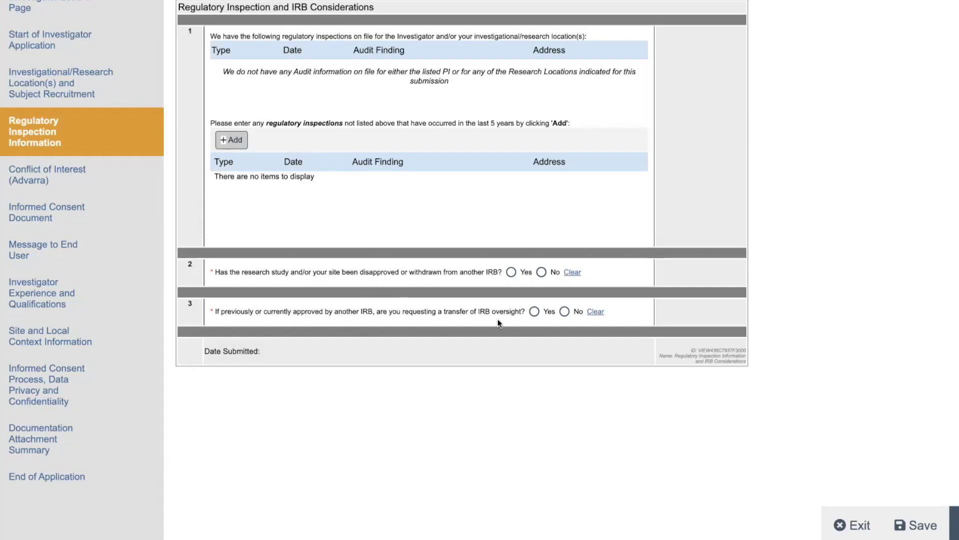
pyautogui.click(34, 174)
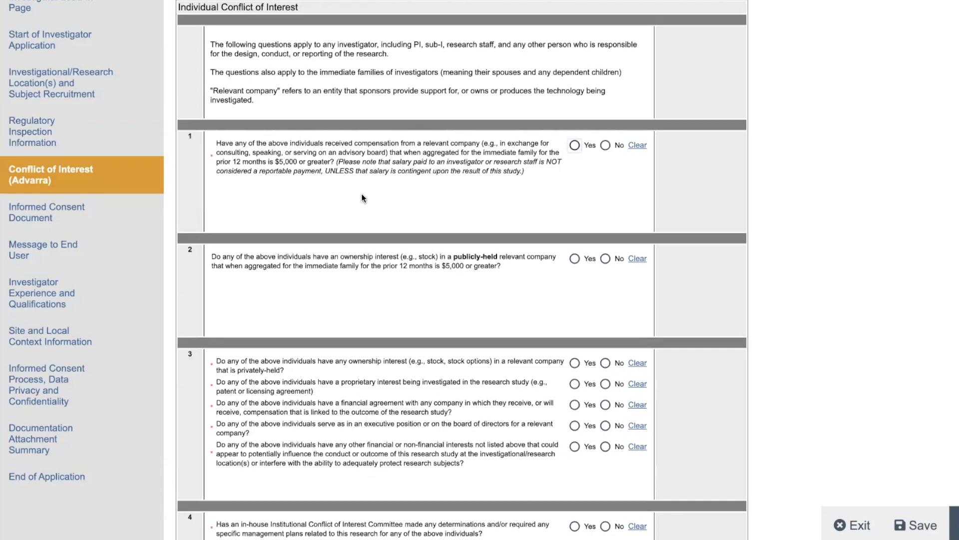
# Step: Scroll through the Individual and Institutional Conflict of Interest questions, then open Informed Consent Document
pyautogui.scroll(-2, 363, 198)
pyautogui.scroll(-1, 364, 195)
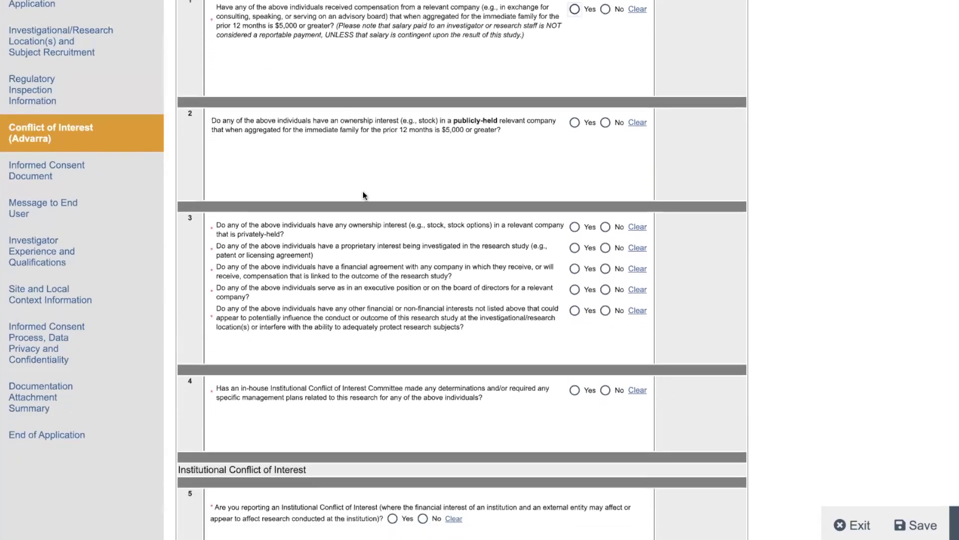
pyautogui.scroll(-2, 364, 195)
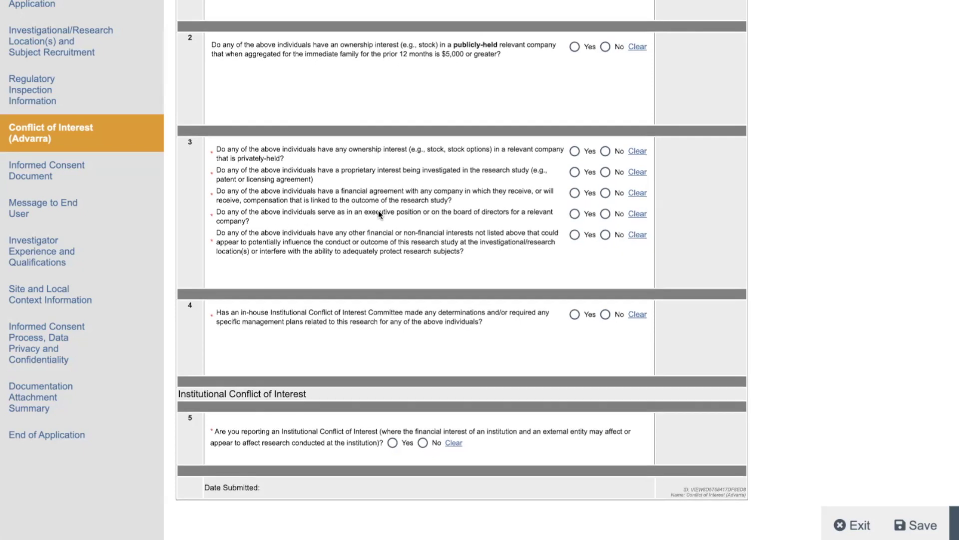
pyautogui.click(56, 169)
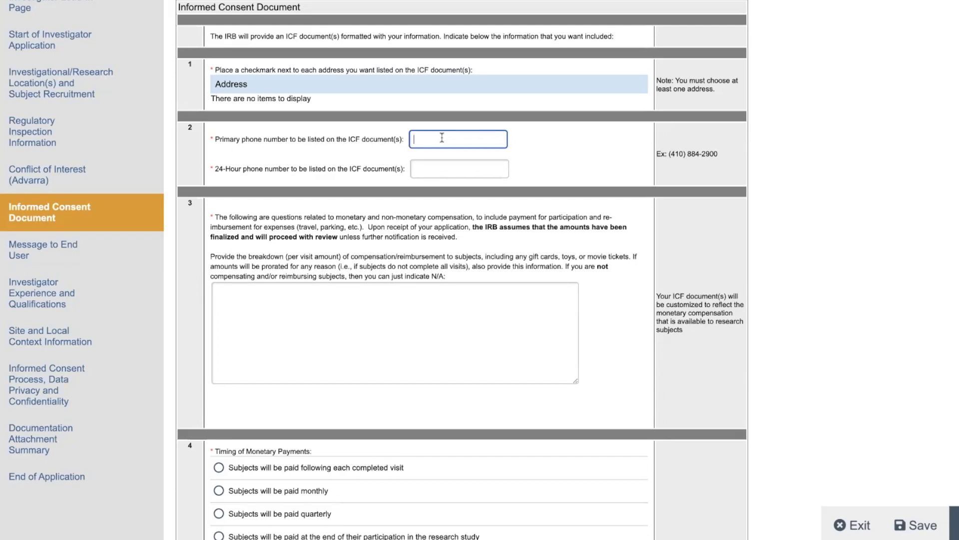
# Step: Look at the 24-Hour phone field, dismiss its suggested number, then look at the compensation breakdown box
pyautogui.click(430, 168)
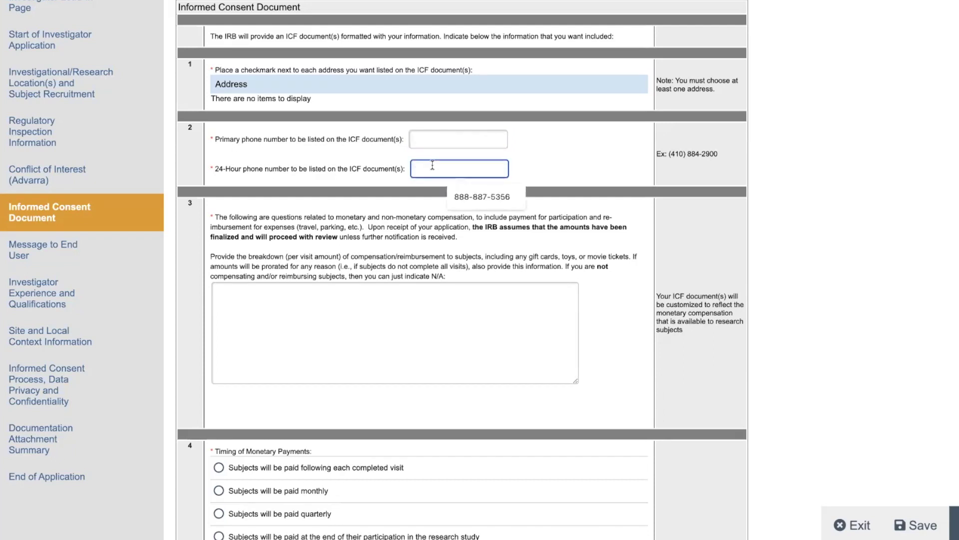
pyautogui.click(606, 154)
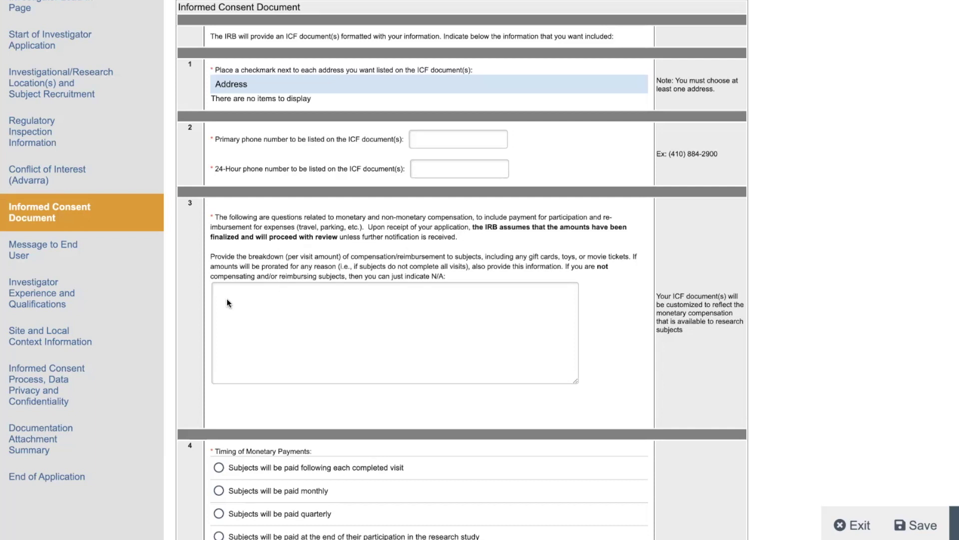
pyautogui.click(241, 296)
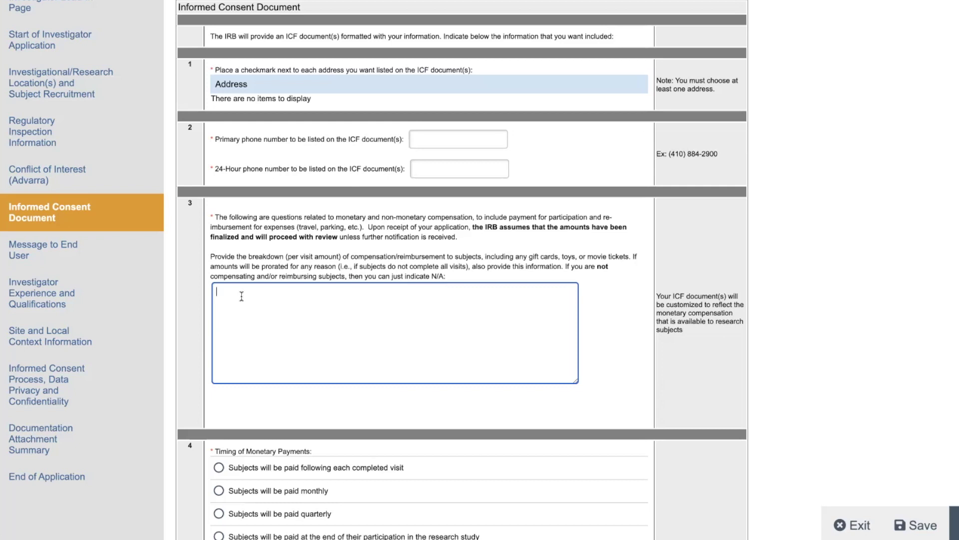
pyautogui.scroll(-4, 241, 297)
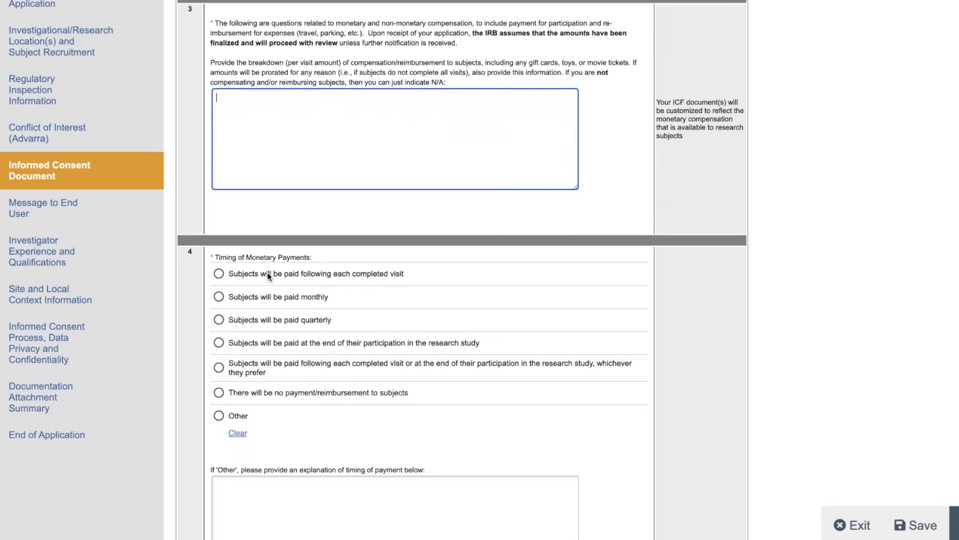
pyautogui.scroll(-6, 439, 304)
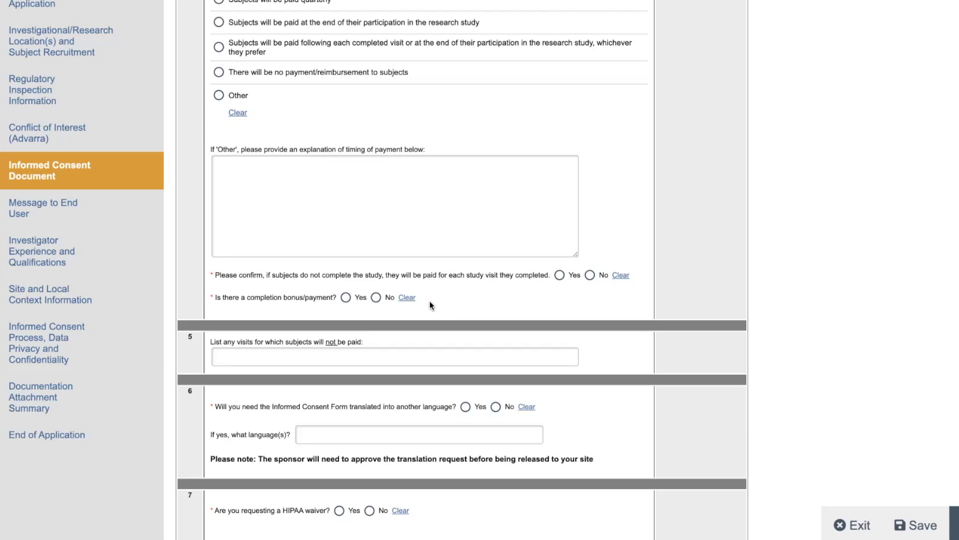
pyautogui.scroll(-1, 426, 298)
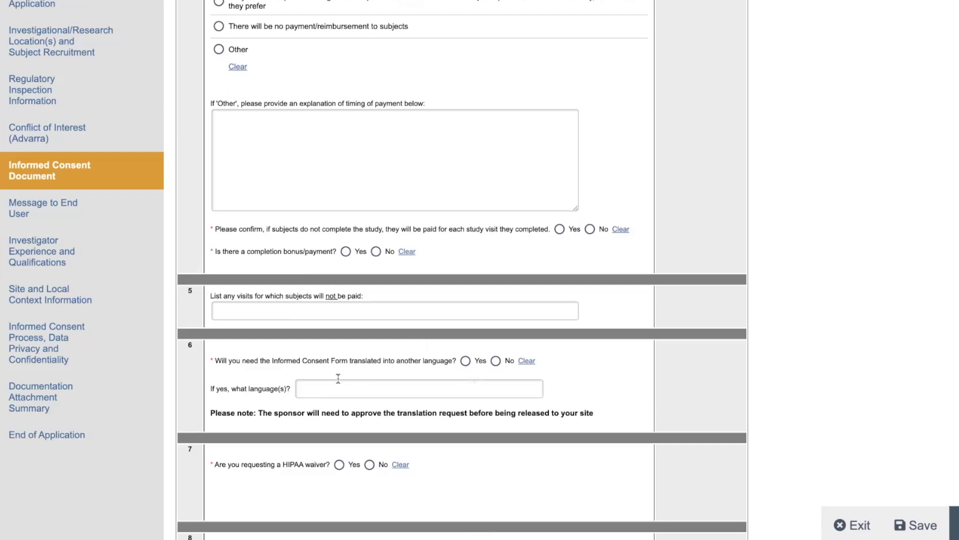
pyautogui.scroll(-2, 356, 373)
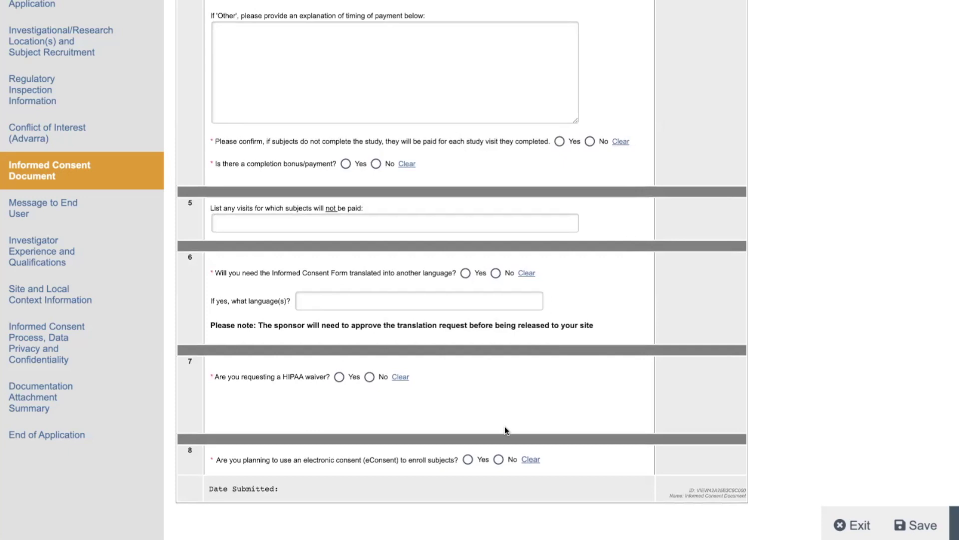
# Step: Go past Message to End User to Investigator Experience and Qualifications, ticking then unticking the Other training box
pyautogui.click(34, 206)
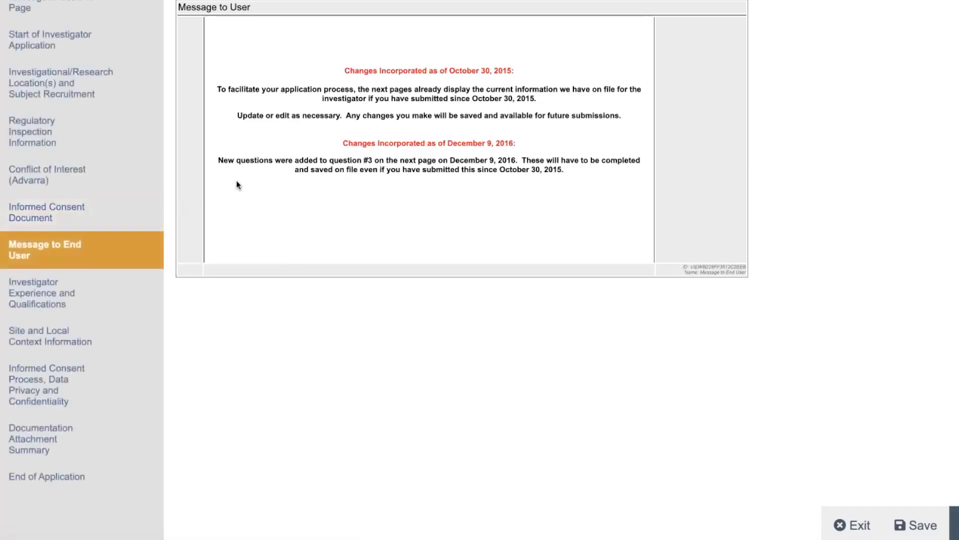
pyautogui.click(36, 294)
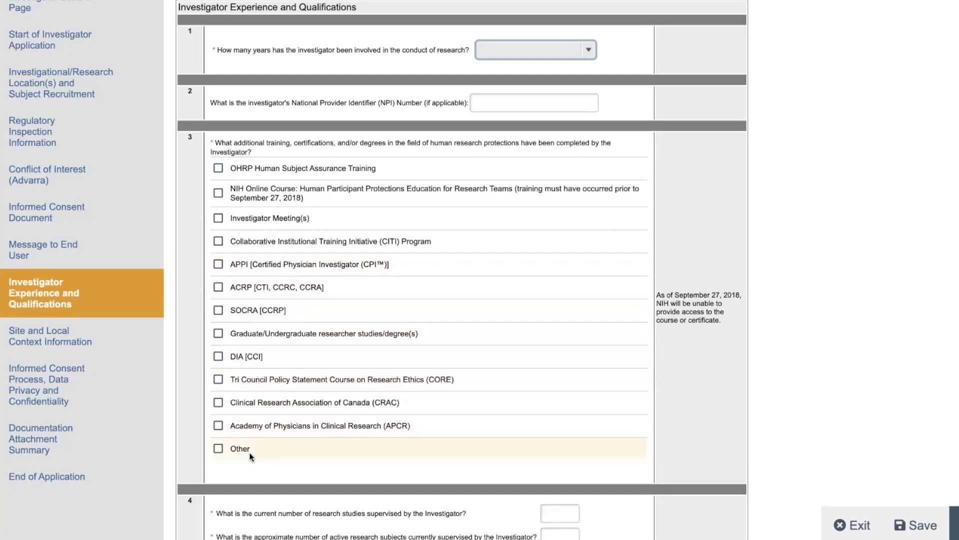
pyautogui.click(218, 449)
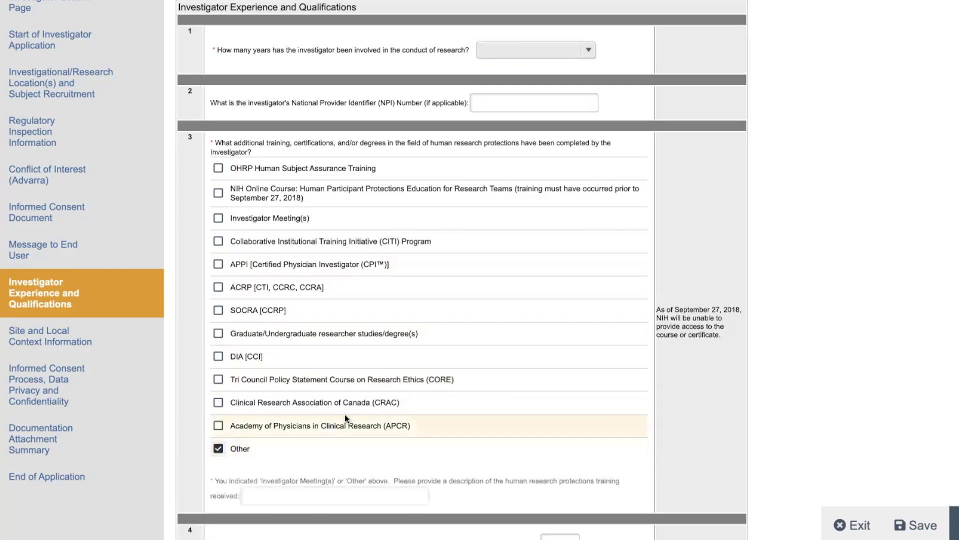
pyautogui.scroll(-1, 359, 419)
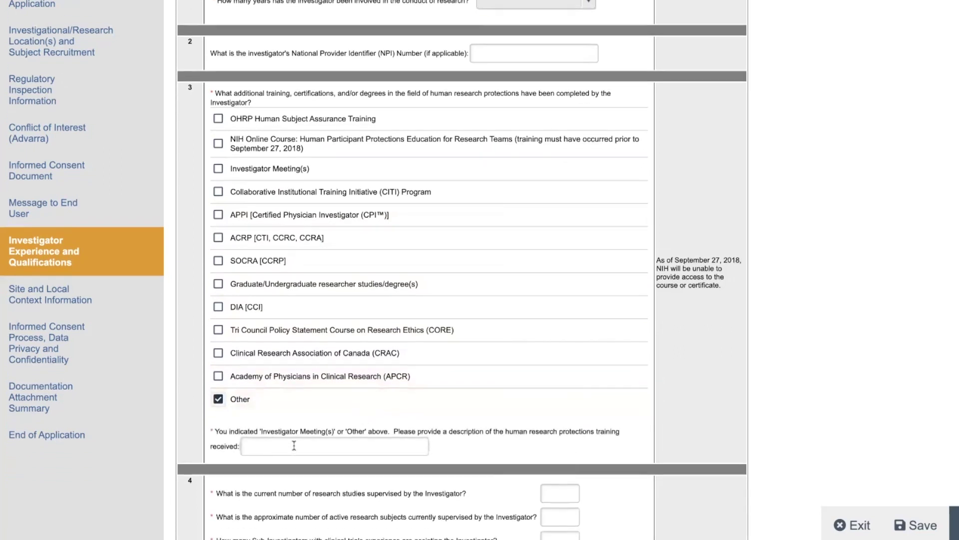
pyautogui.click(218, 399)
pyautogui.scroll(-4, 410, 343)
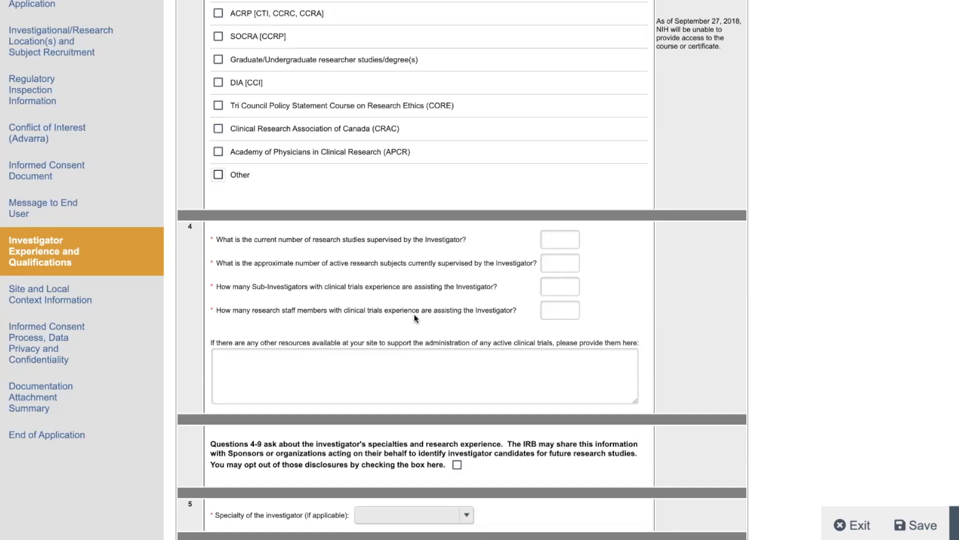
pyautogui.scroll(-1, 438, 270)
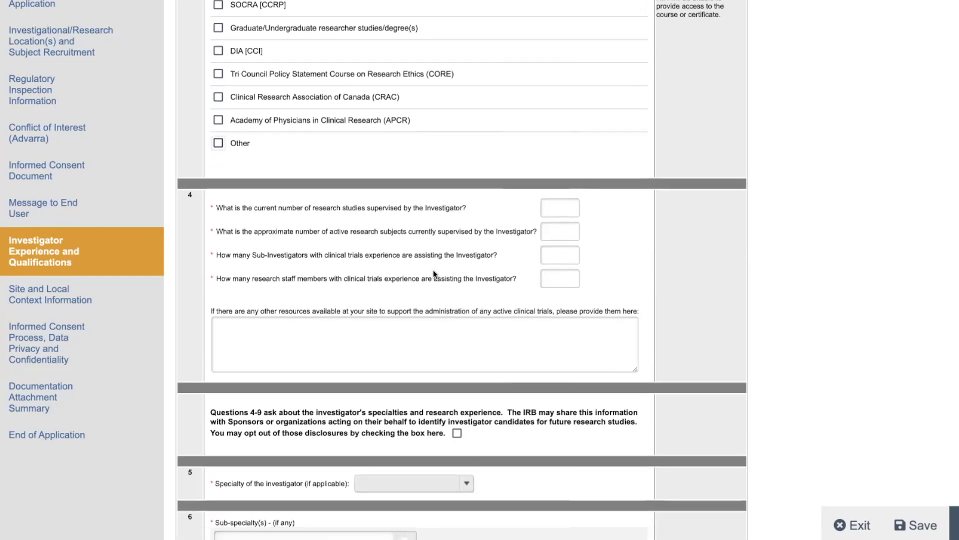
pyautogui.scroll(-1, 433, 273)
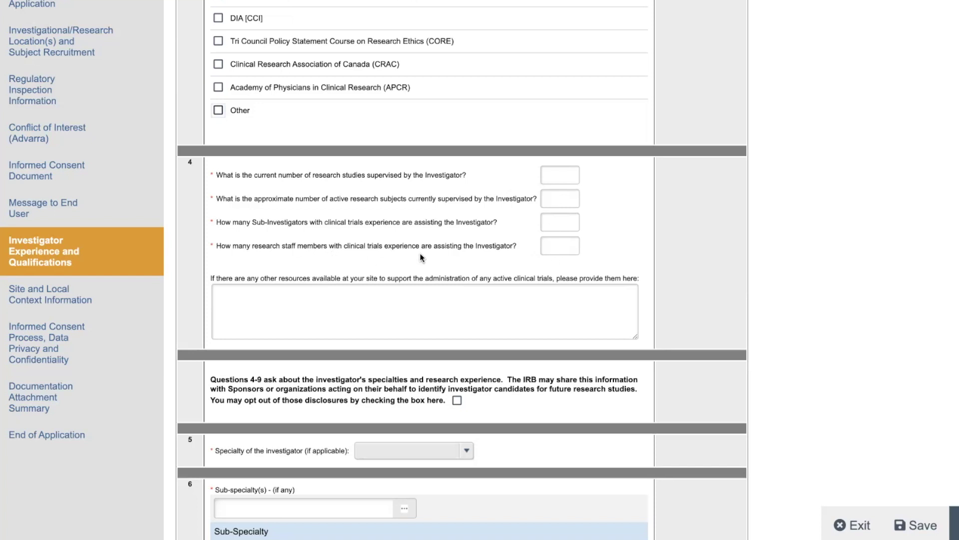
pyautogui.scroll(-2, 420, 258)
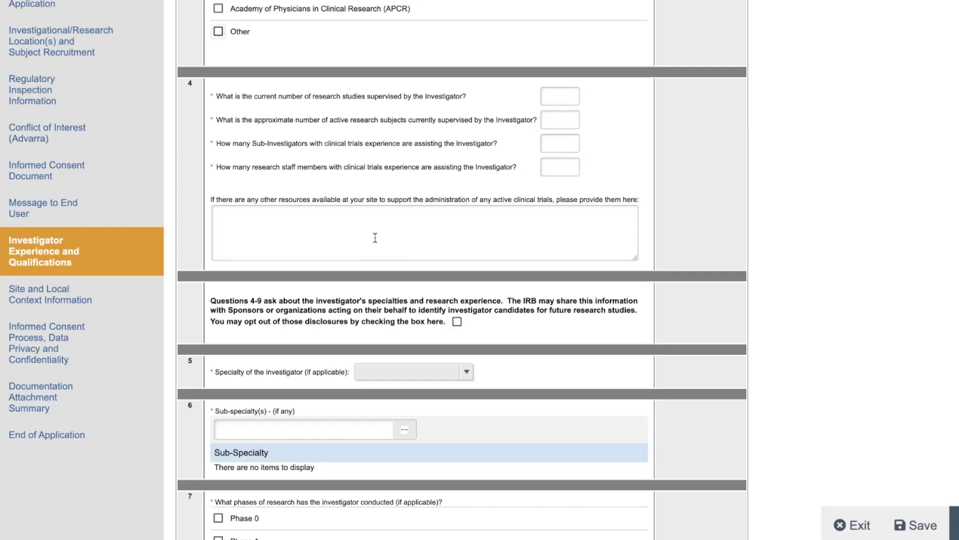
pyautogui.scroll(-2, 375, 238)
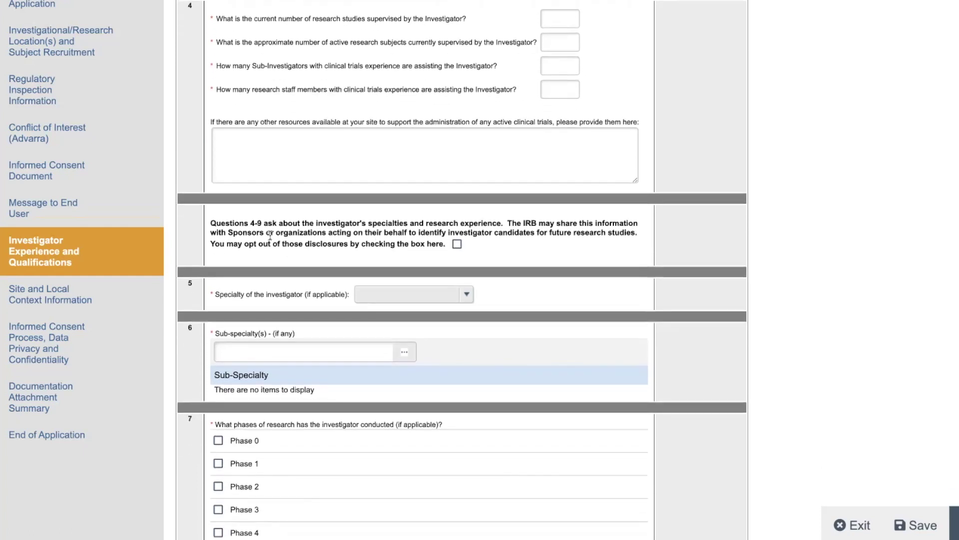
pyautogui.scroll(-2, 265, 232)
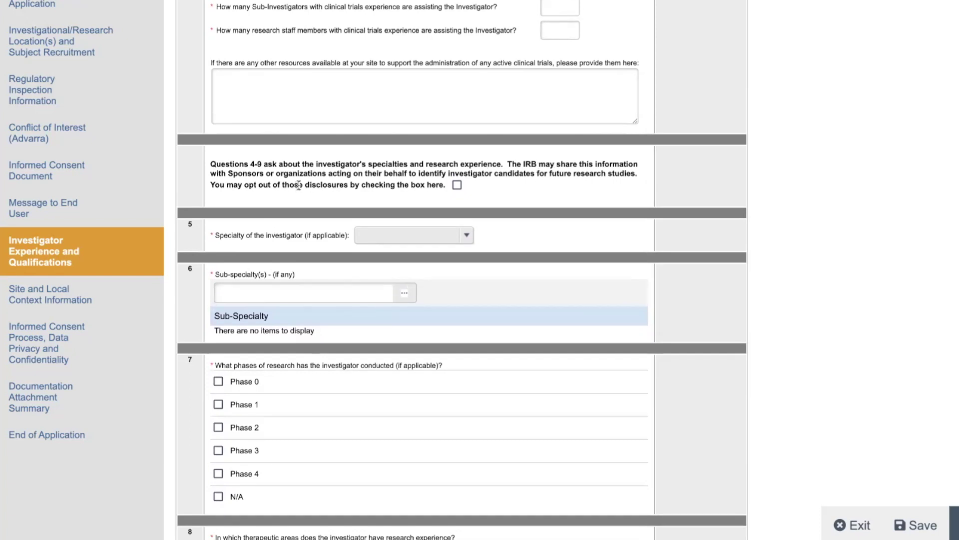
pyautogui.scroll(-3, 298, 186)
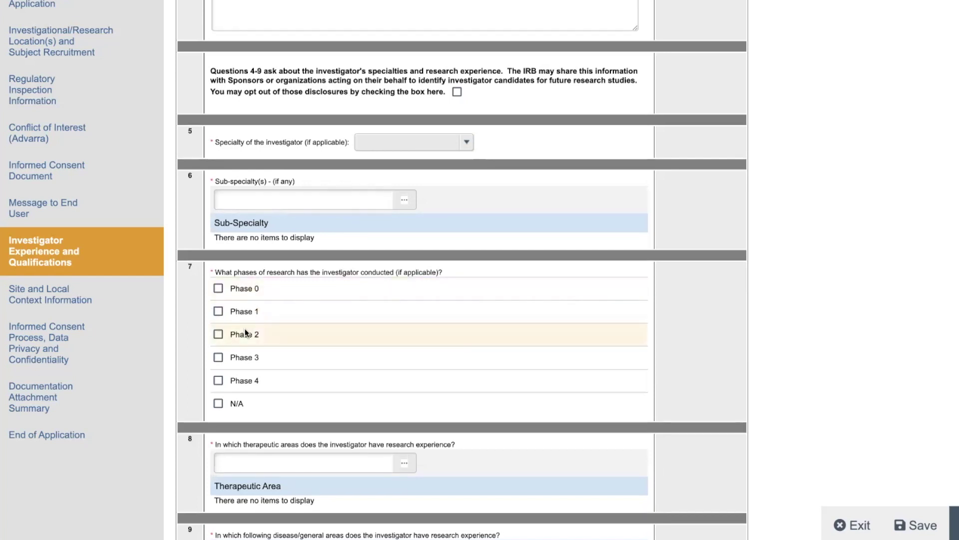
pyautogui.scroll(-2, 245, 332)
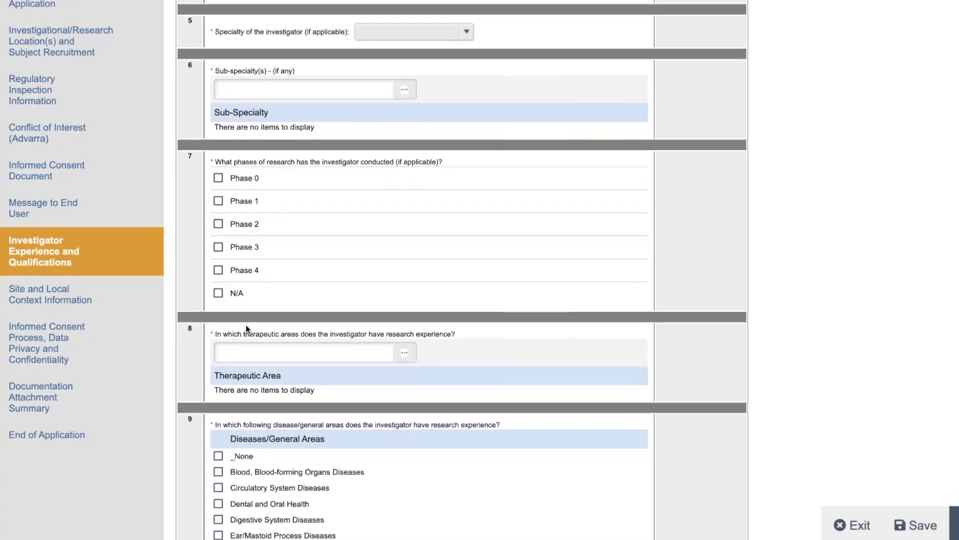
pyautogui.scroll(-1, 246, 325)
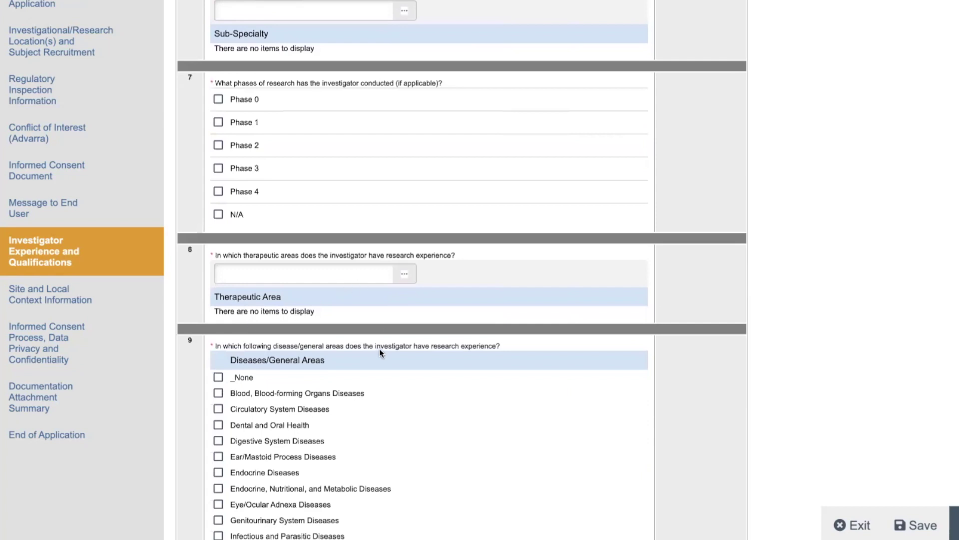
pyautogui.scroll(-2, 379, 353)
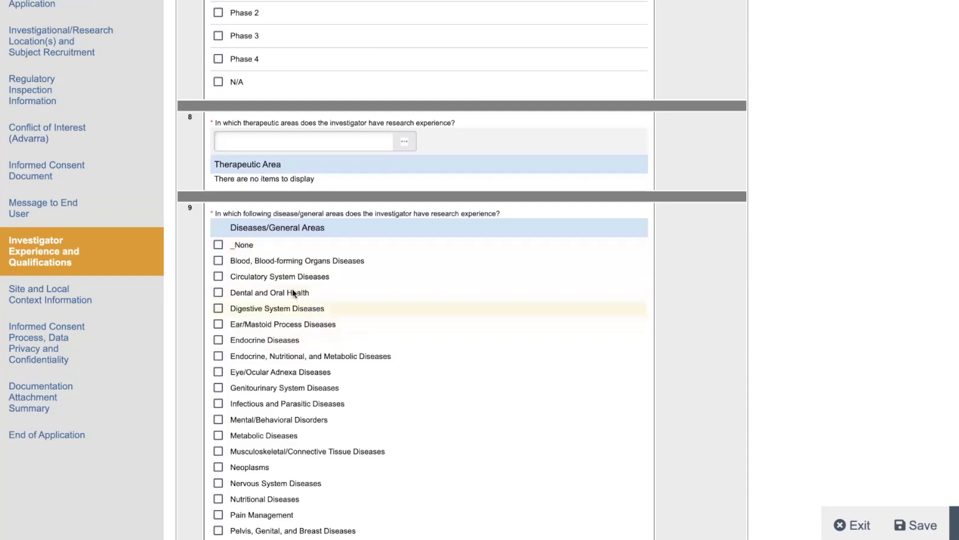
pyautogui.scroll(-5, 321, 327)
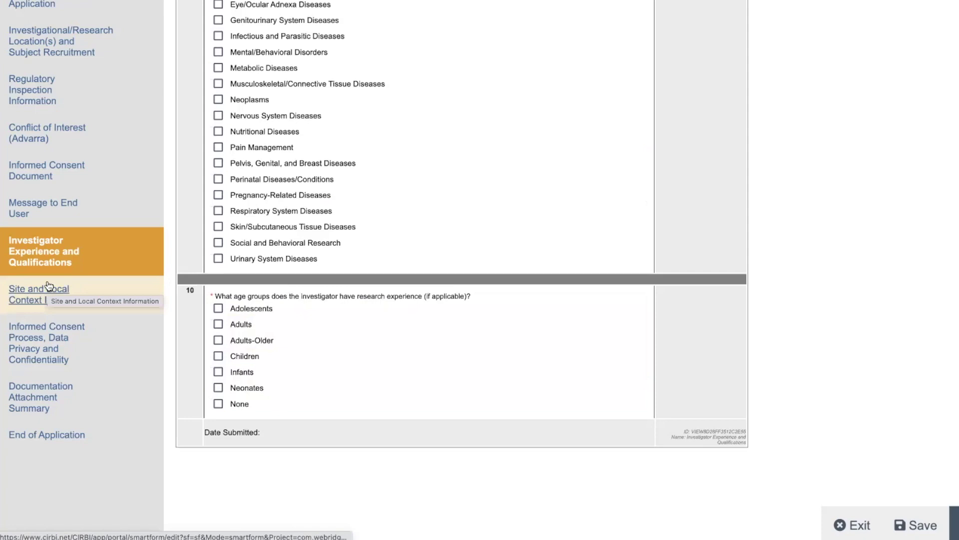
# Step: Open Site and Local Context Information and scroll down to the recruitment methods question
pyautogui.click(40, 294)
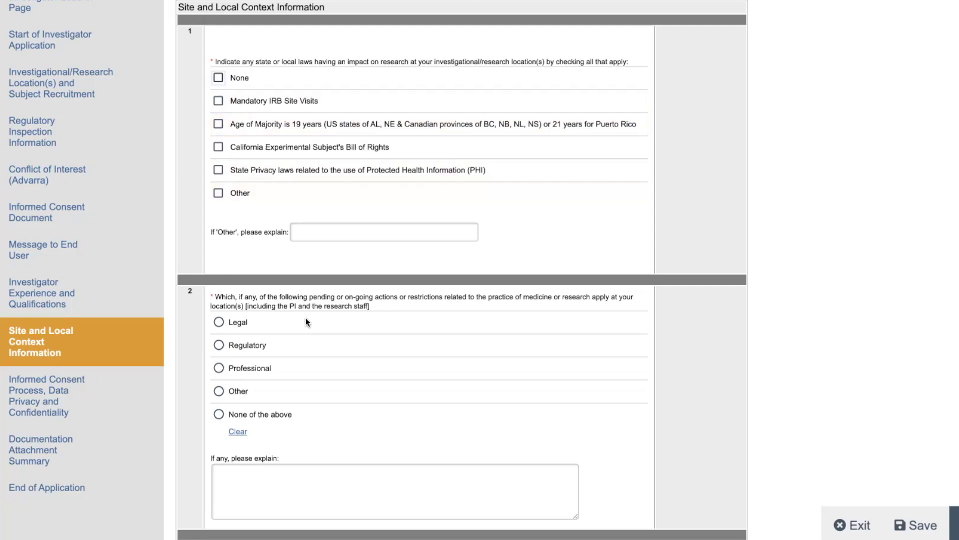
pyautogui.scroll(-1, 306, 318)
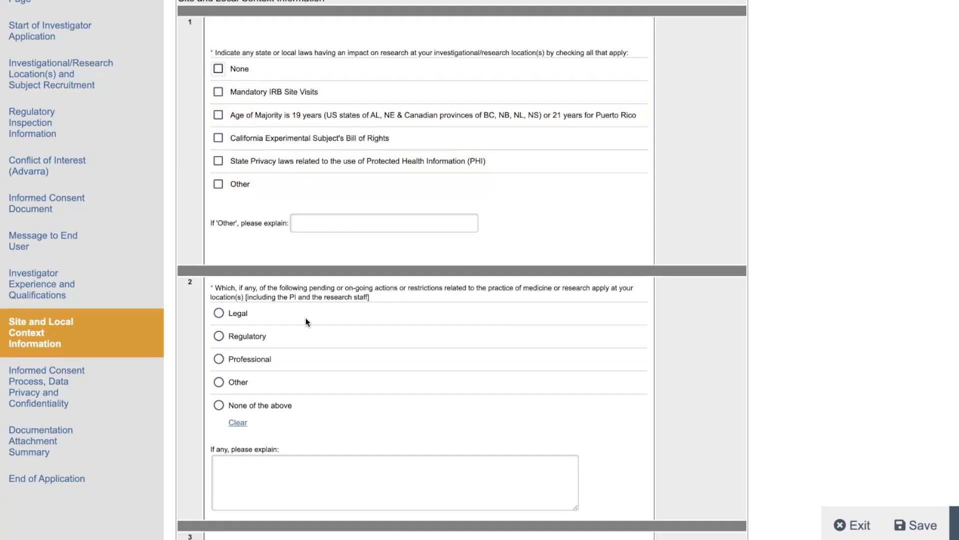
pyautogui.scroll(-2, 405, 332)
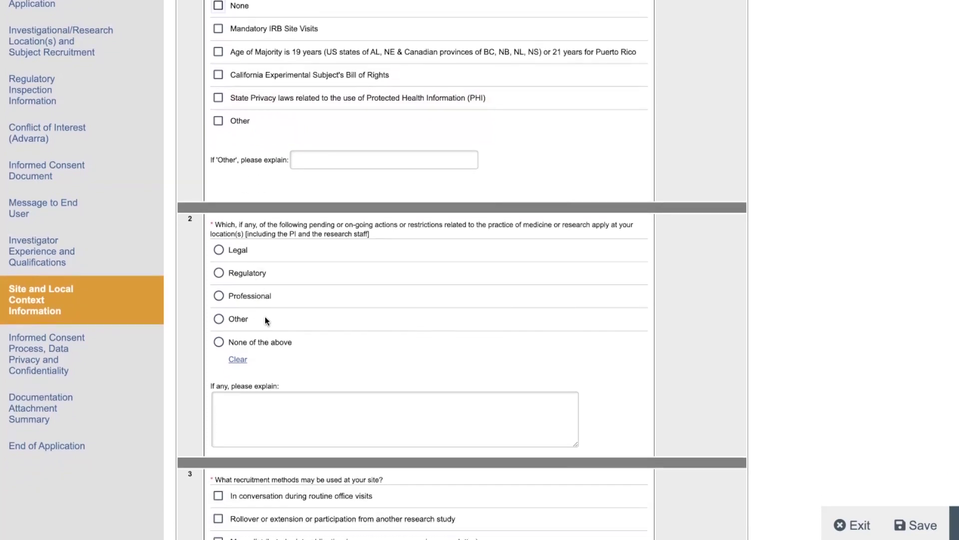
pyautogui.scroll(-7, 353, 338)
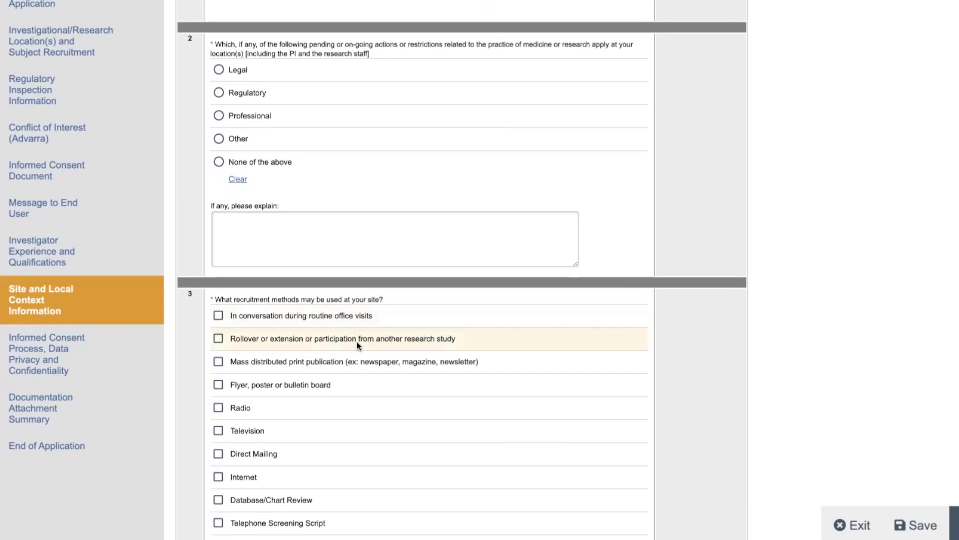
pyautogui.scroll(-2, 357, 341)
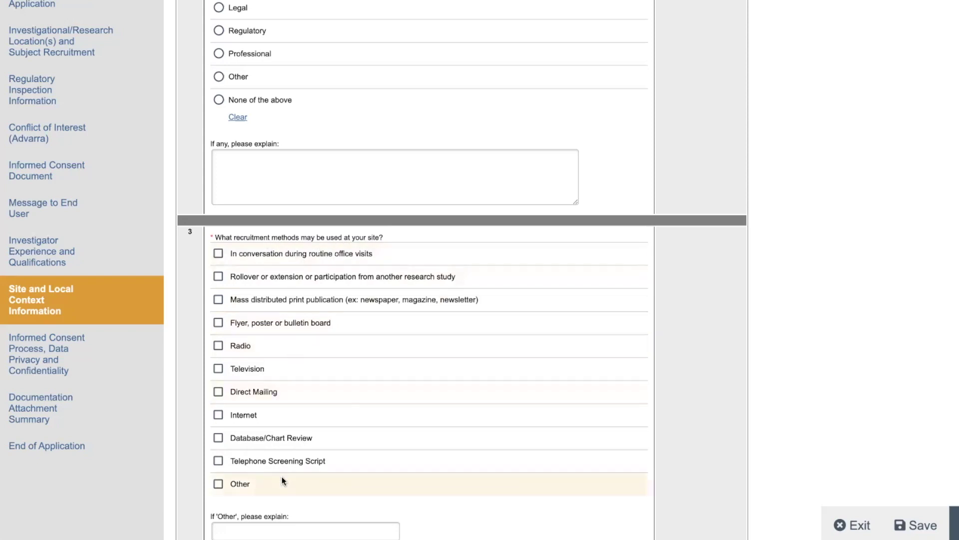
pyautogui.scroll(-7, 286, 474)
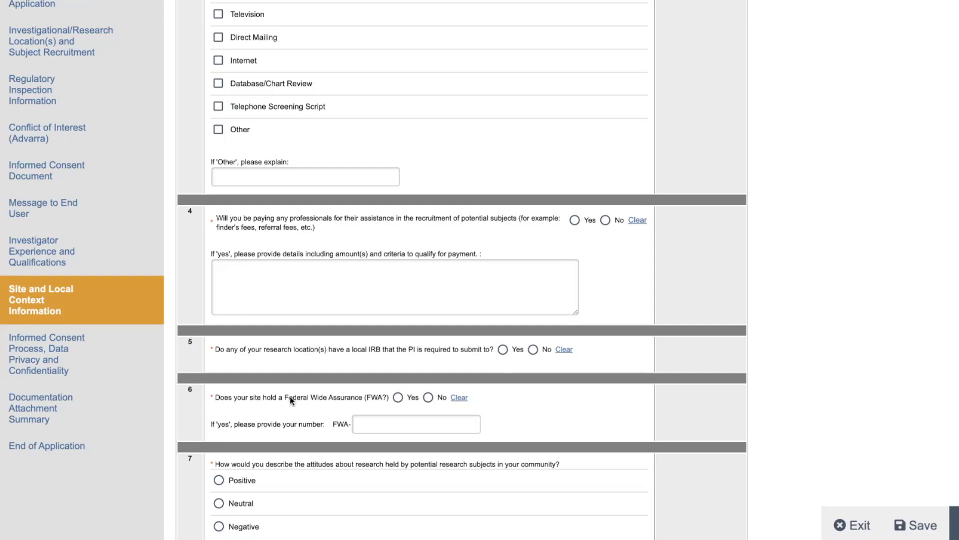
pyautogui.moveTo(284, 396); pyautogui.dragTo(387, 397)
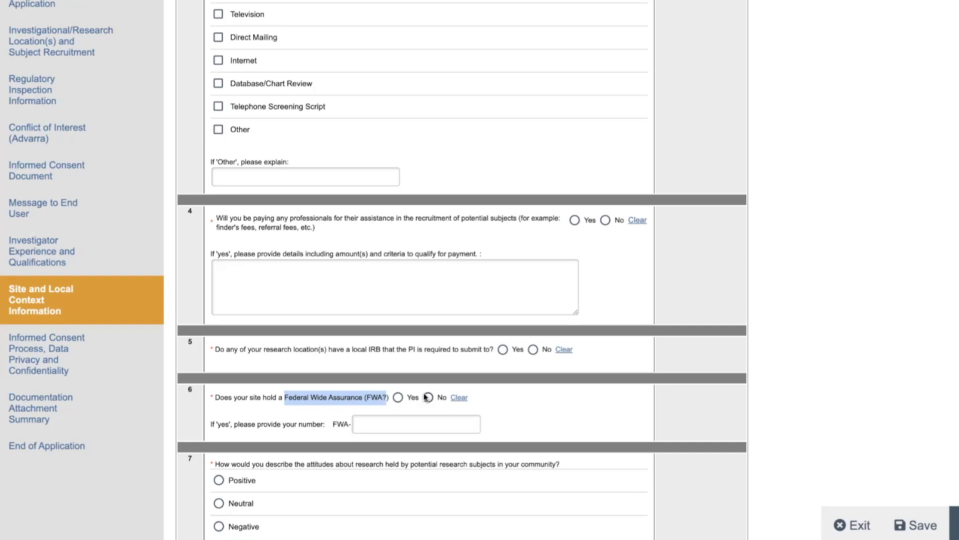
pyautogui.scroll(-3, 394, 423)
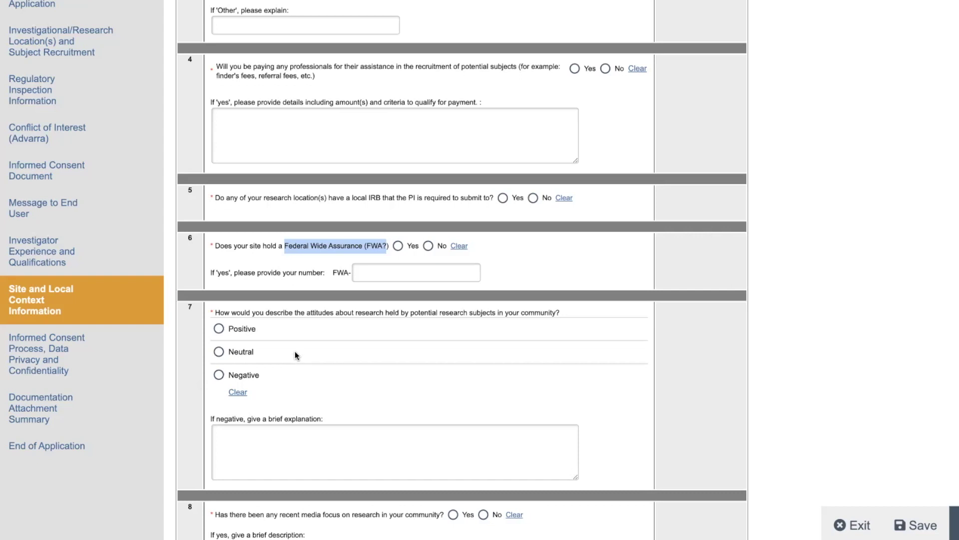
pyautogui.scroll(-5, 295, 351)
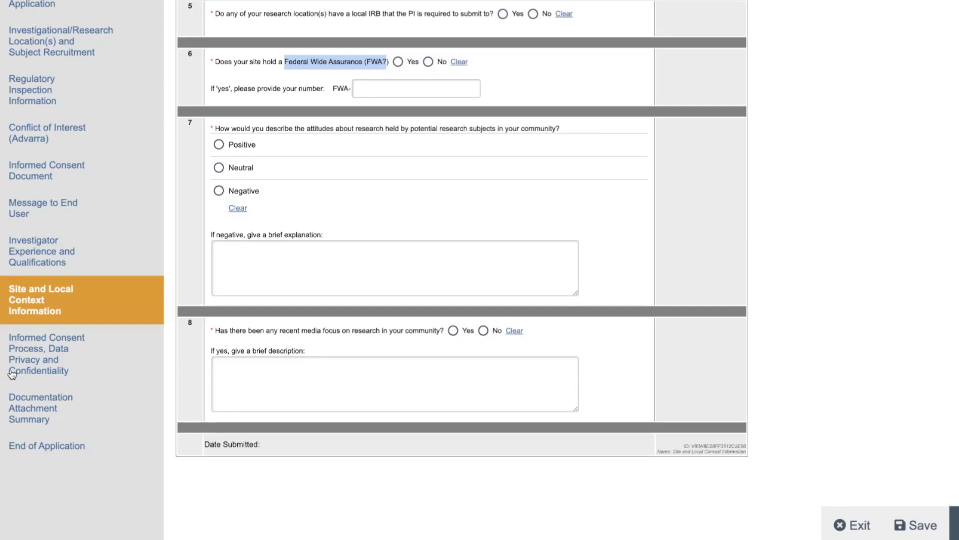
# Step: Open Informed Consent Process, Data Privacy and Confidentiality and clear the stray highlight on 'The'
pyautogui.click(46, 340)
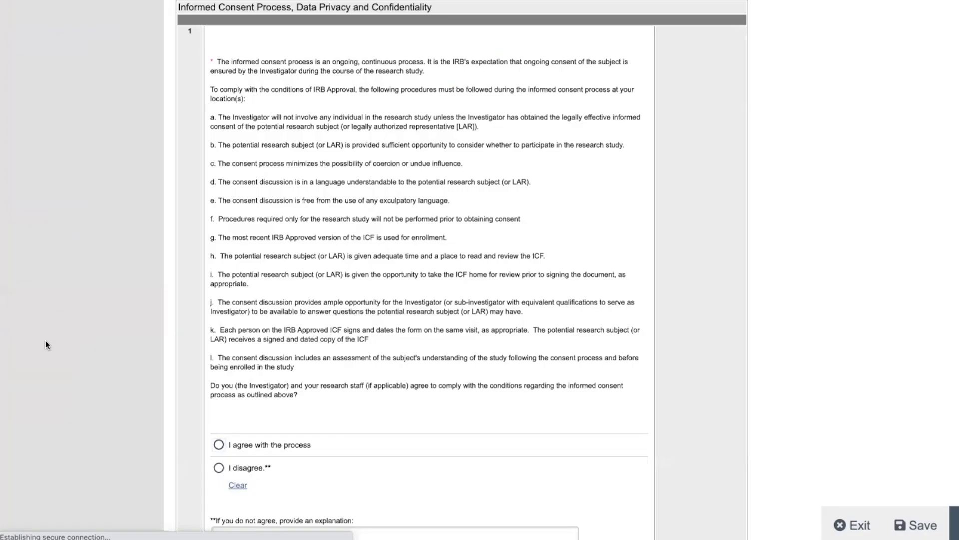
pyautogui.scroll(-1, 413, 187)
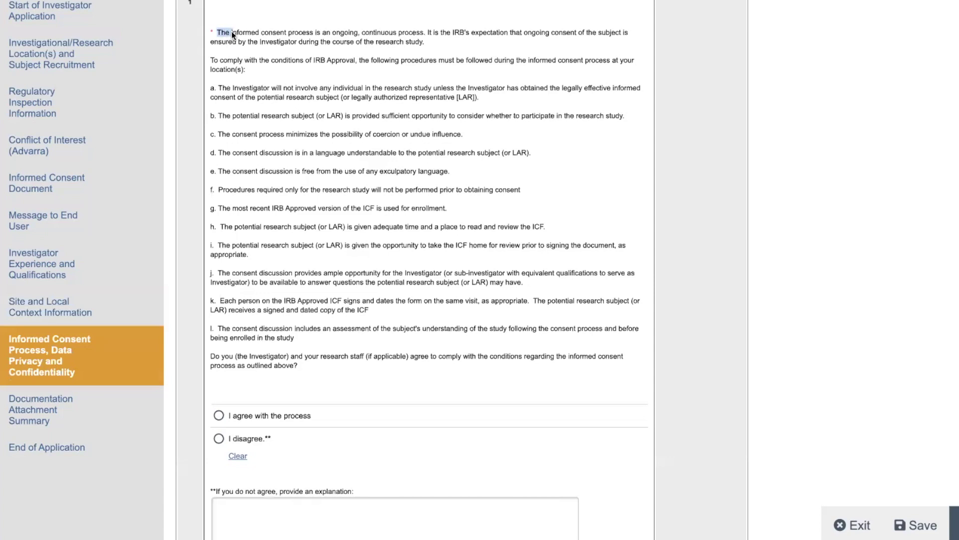
pyautogui.click(620, 185)
pyautogui.scroll(-9, 474, 280)
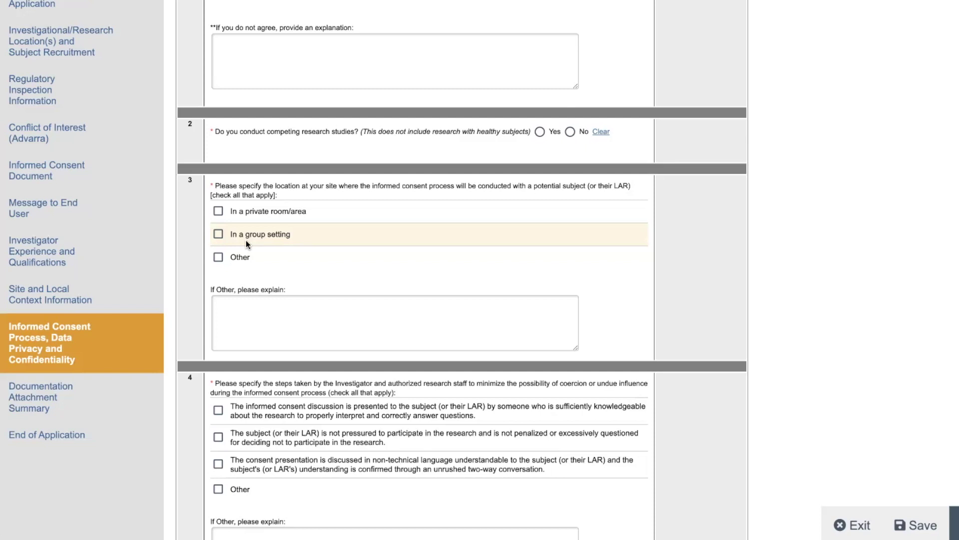
pyautogui.scroll(-6, 335, 224)
pyautogui.scroll(13, 335, 223)
pyautogui.scroll(3, 335, 225)
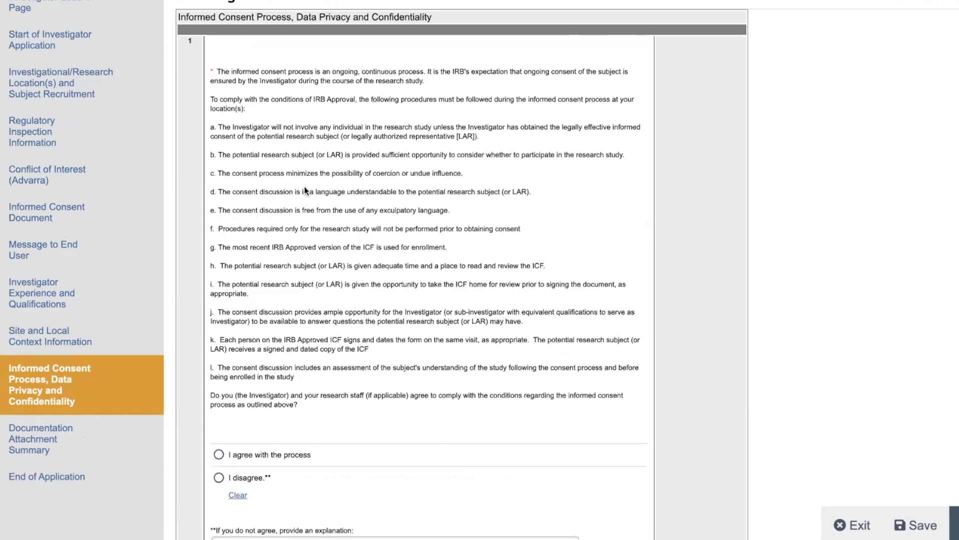
pyautogui.scroll(-1, 257, 139)
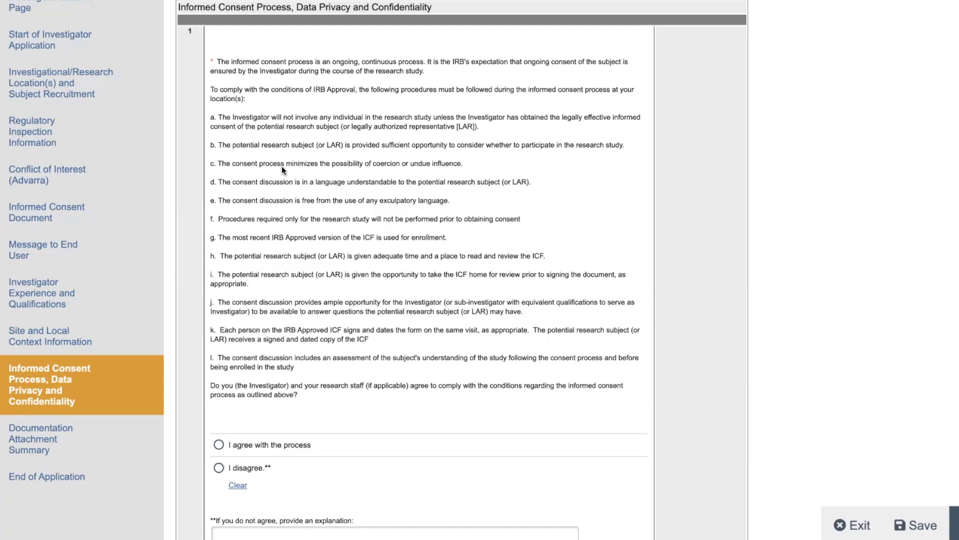
pyautogui.scroll(-1, 282, 169)
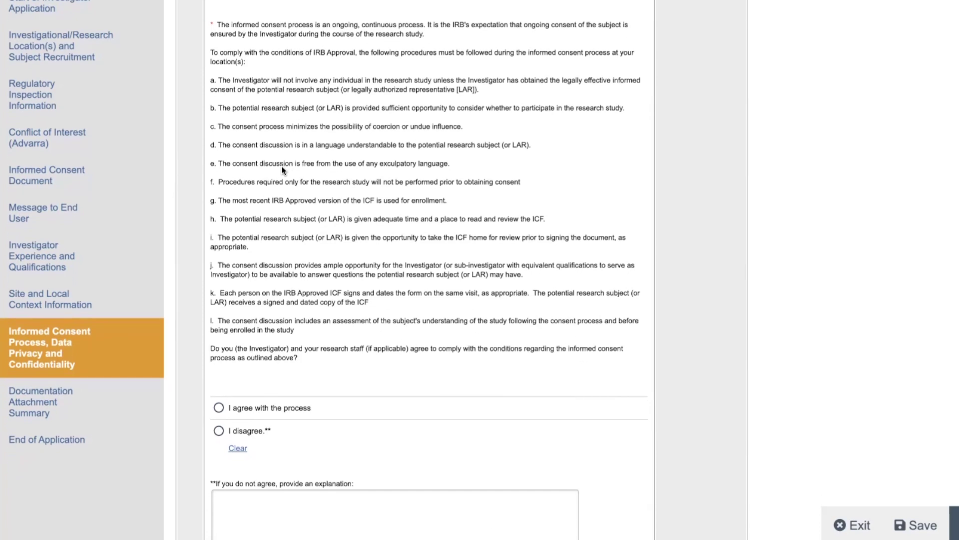
# Step: Scroll past the remaining consent questions and open the Documentation Attachment Summary page
pyautogui.scroll(-10, 281, 170)
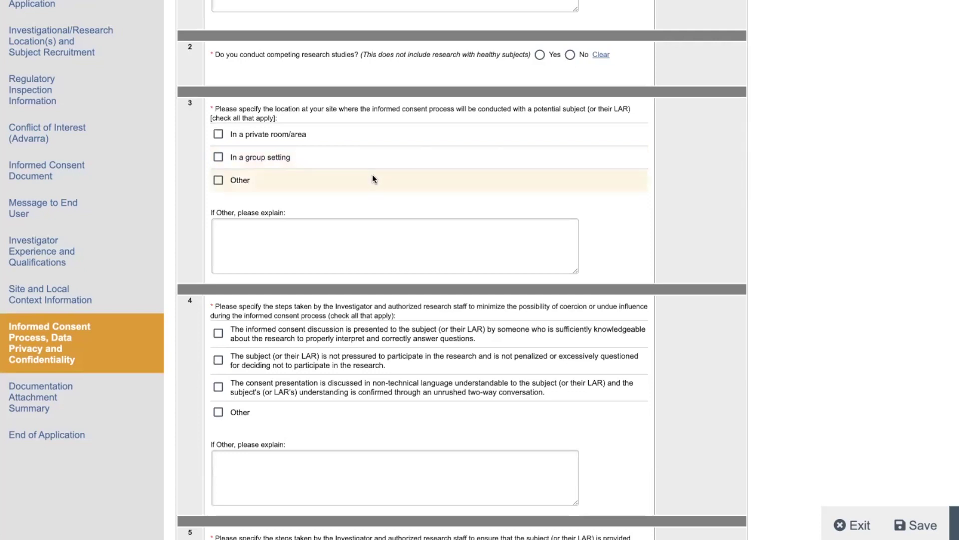
pyautogui.scroll(-2, 373, 175)
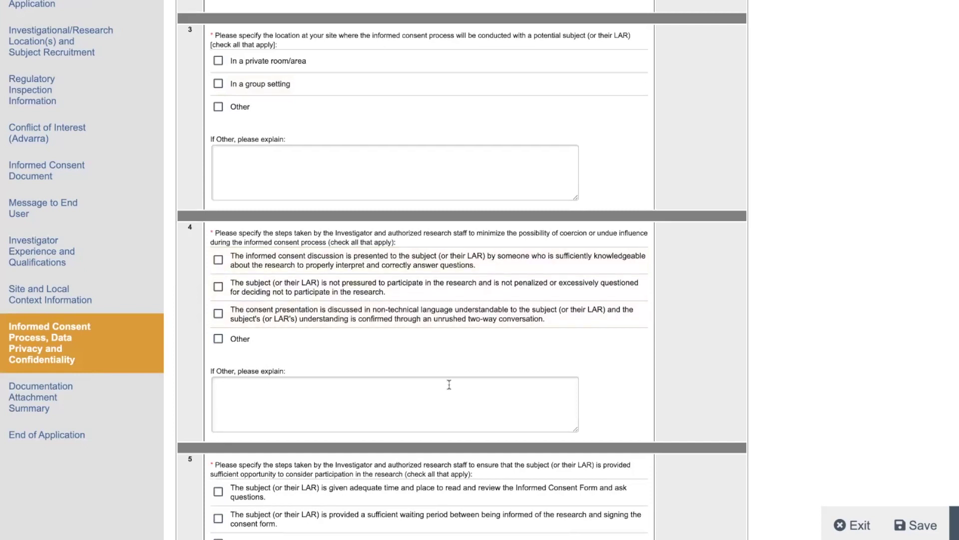
pyautogui.click(27, 397)
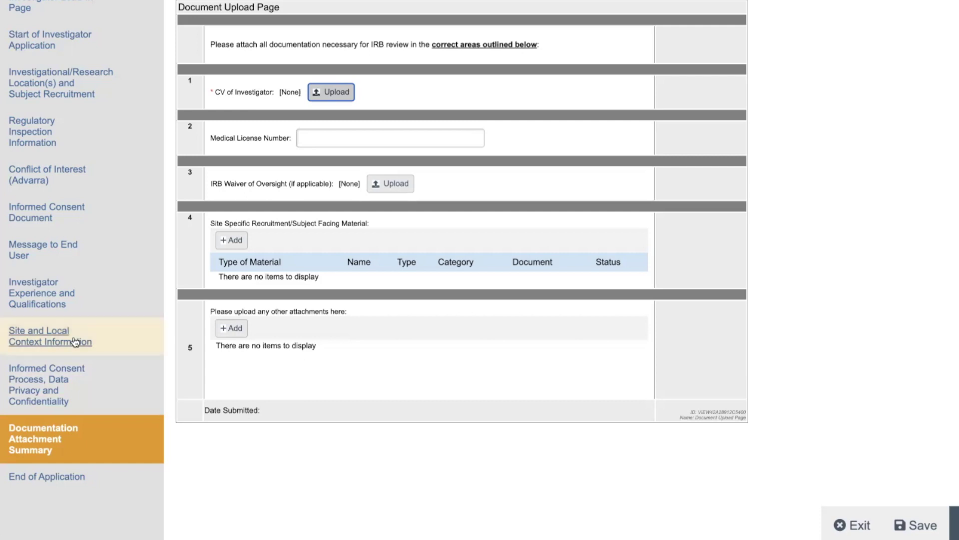
# Step: Scroll the Document Upload Page to review the CV, IRB waiver and medical license sections
pyautogui.scroll(-1, 86, 337)
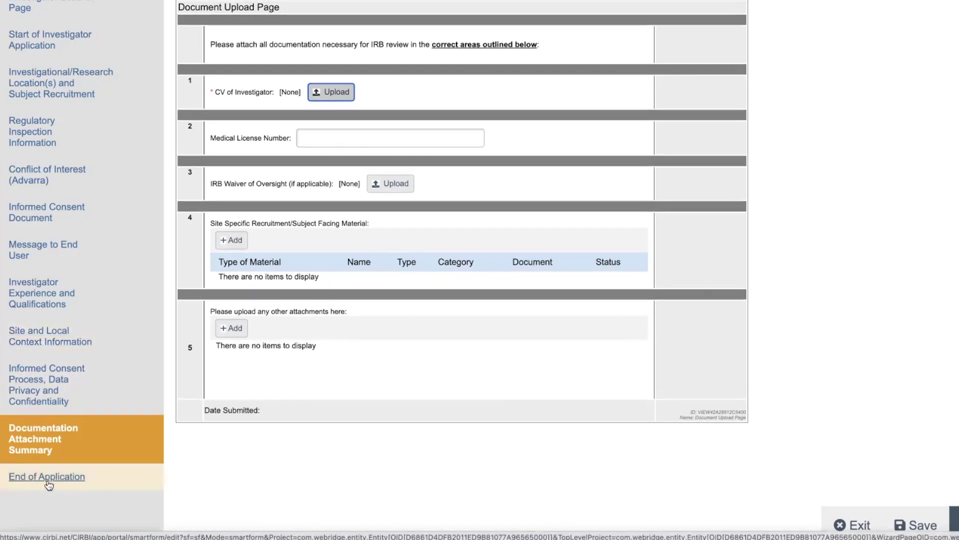
# Step: Go to the End of Application page from the left sidebar
pyautogui.click(40, 476)
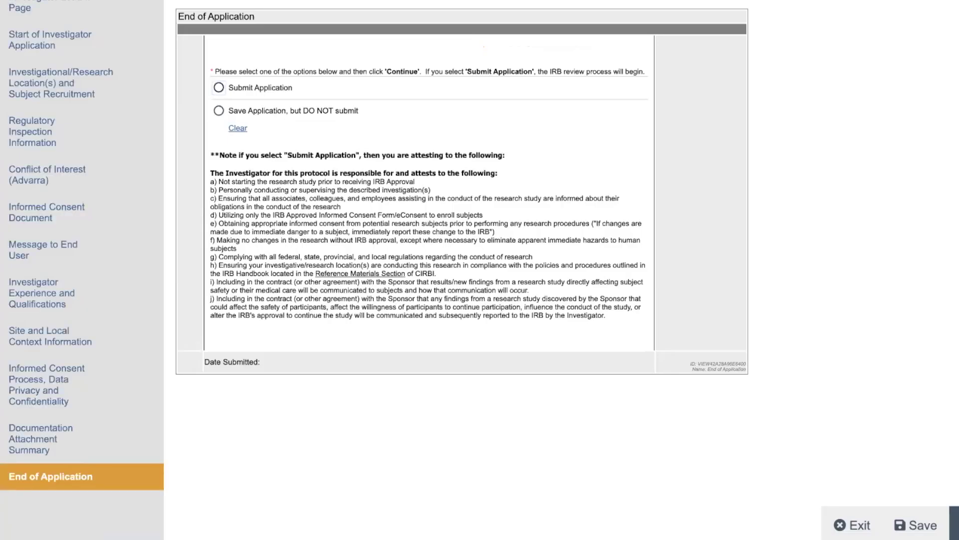